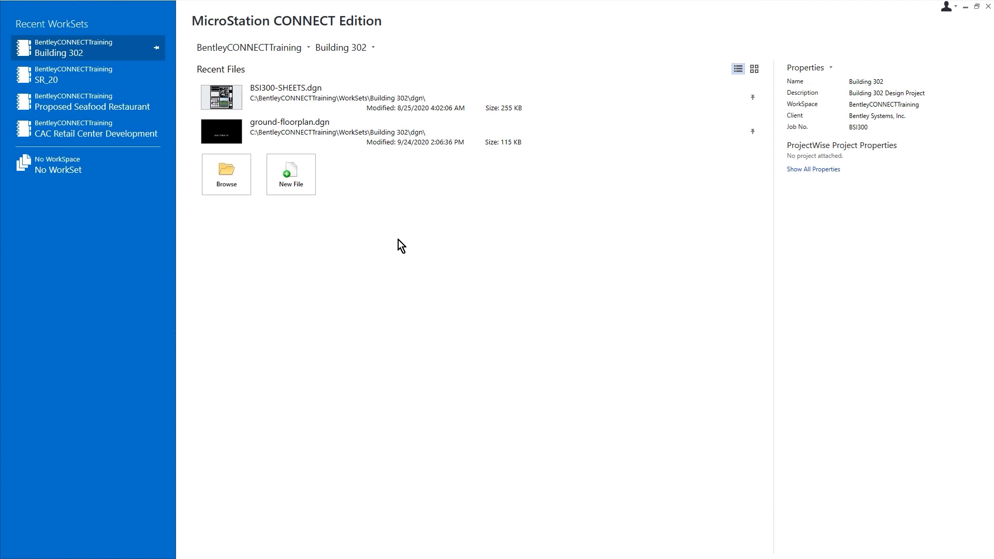
Step: Open ground-floorplan.dgn from the Building 302 WorkSet and start creating a model of type Design in 2D
left_click(356, 142)
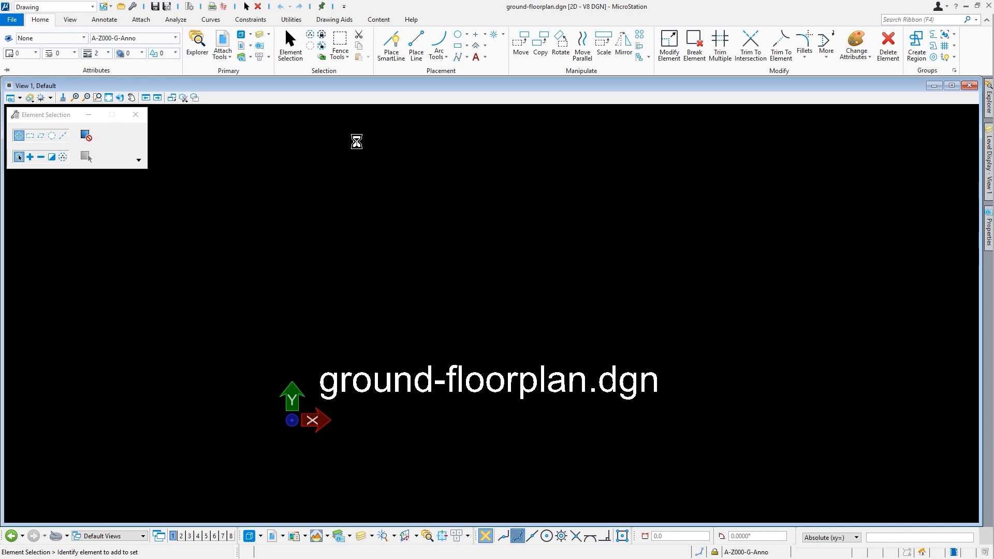
left_click(242, 36)
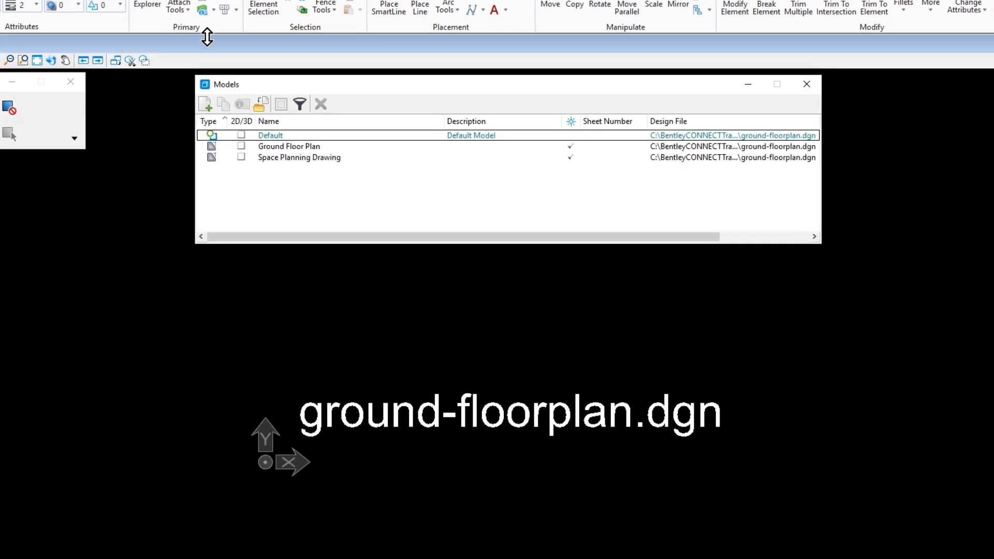
left_click(206, 105)
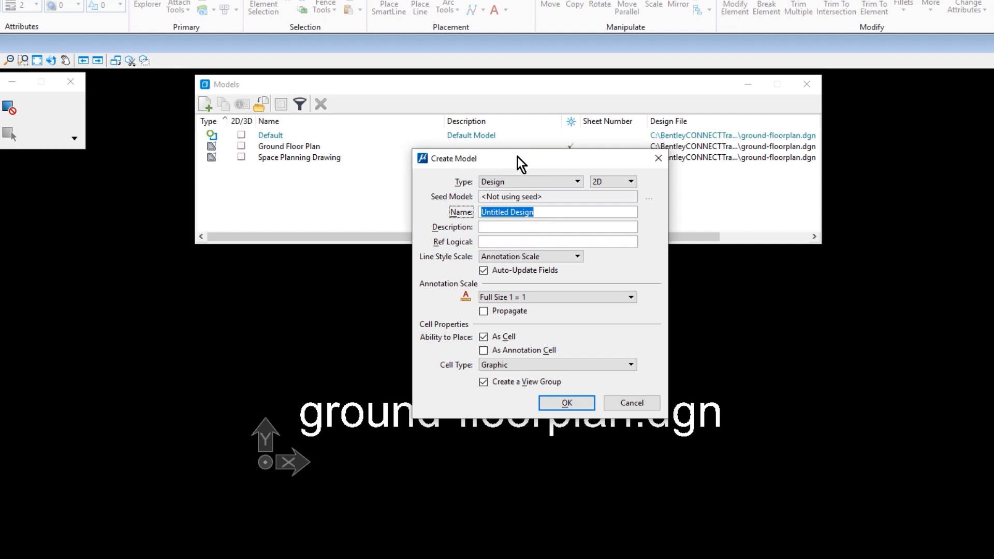
left_click(533, 180)
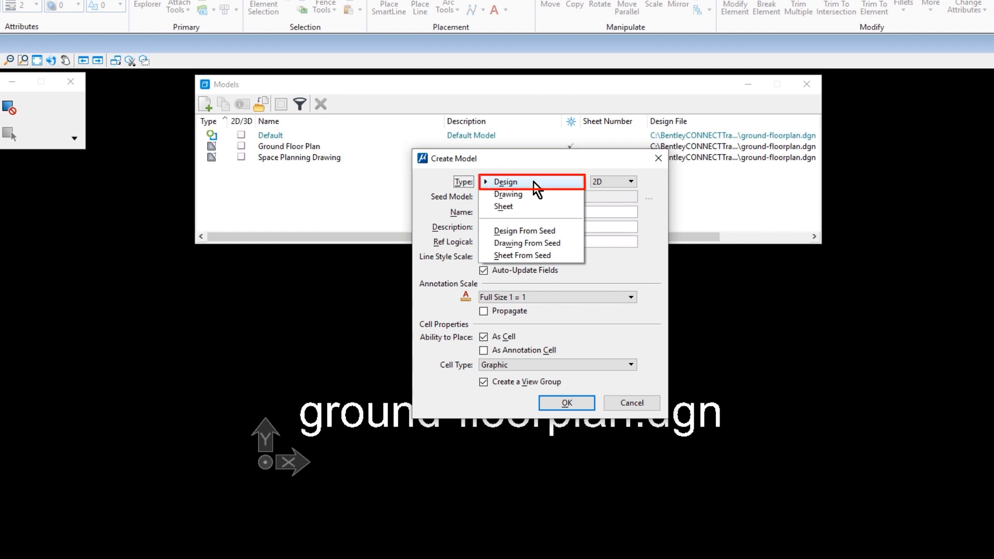
left_click(533, 182)
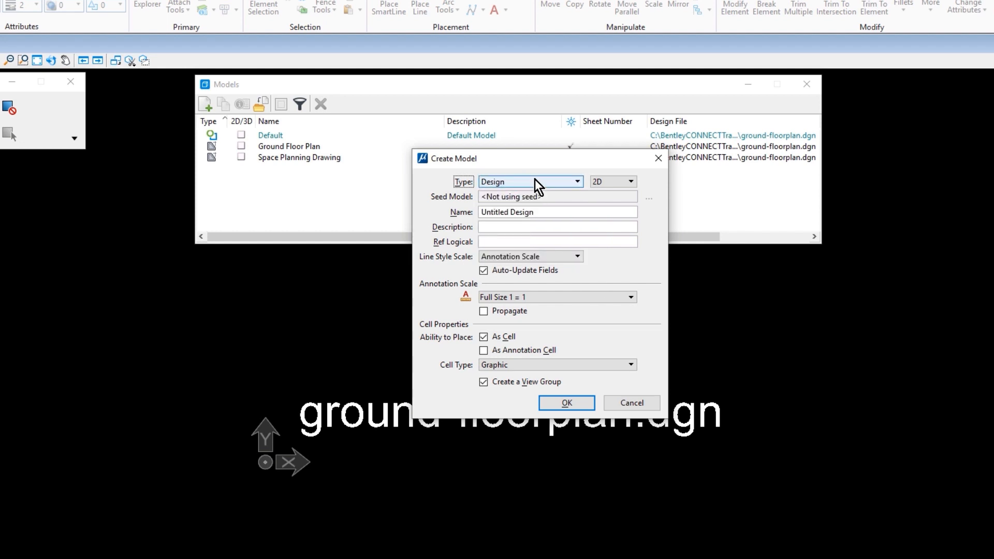
left_click(632, 182)
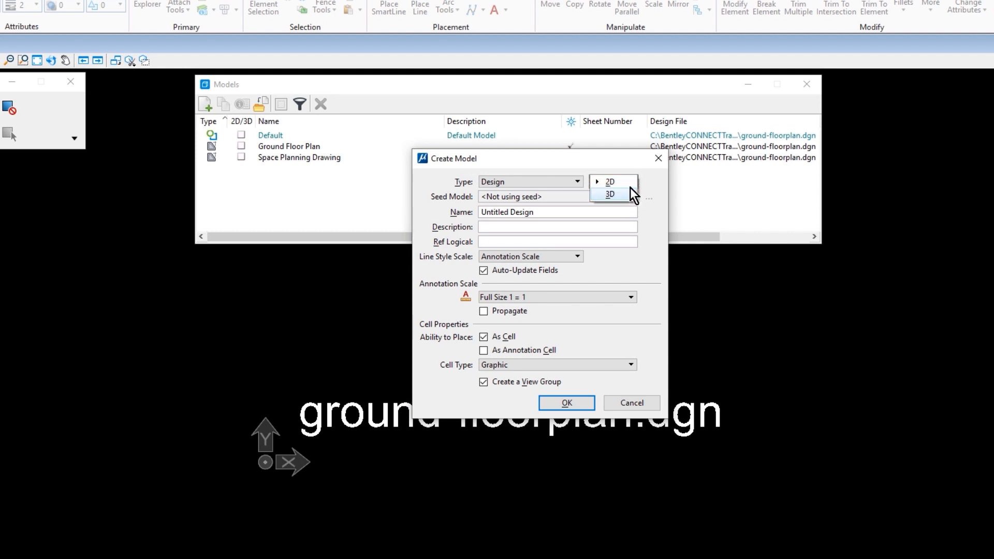
left_click(630, 184)
Step: Name the new design model Staircase B, leaving its description and reference logical name empty
left_click(601, 212)
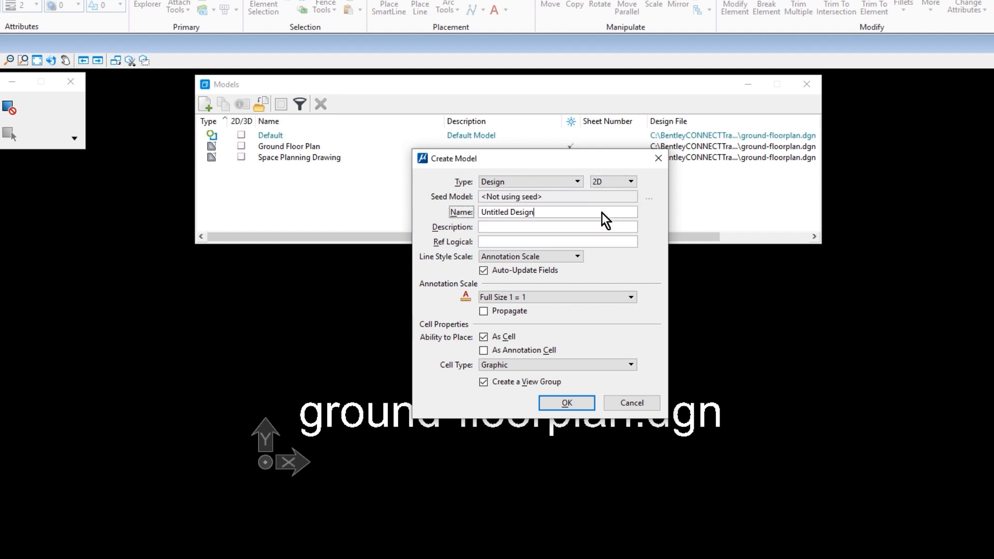
key("BackSpace")
key("BackSpace")
key("BackSpace")
key("BackSpace")
key("BackSpace")
key("BackSpace")
key("BackSpace")
key("BackSpace")
key("BackSpace")
key("BackSpace")
key("BackSpace")
key("BackSpace")
key("BackSpace")
key("BackSpace")
key("BackSpace")
type("Staircase B")
key("Tab")
key("Tab")
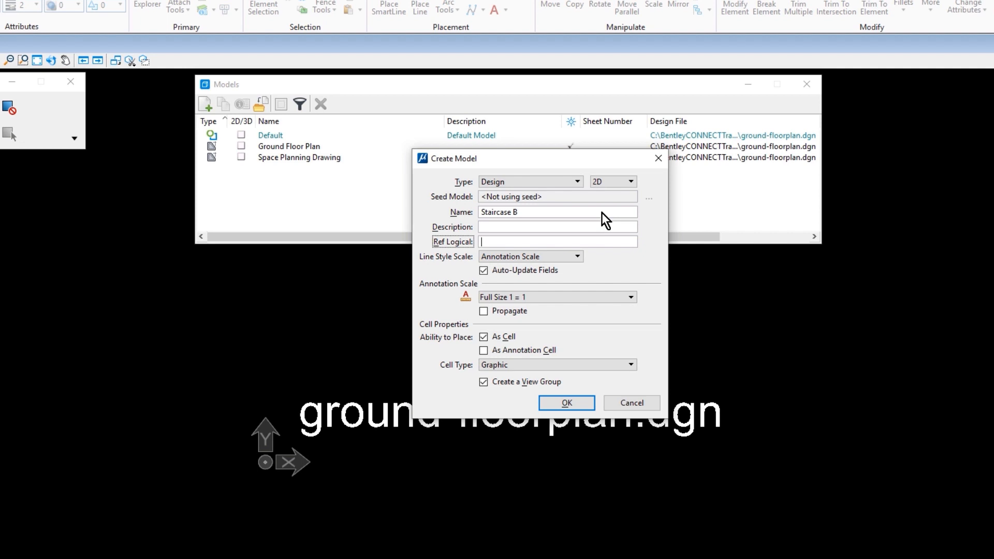
Step: Keep the annotation scale at Full Size 1 = 1, create the model and close the models list
left_click(611, 300)
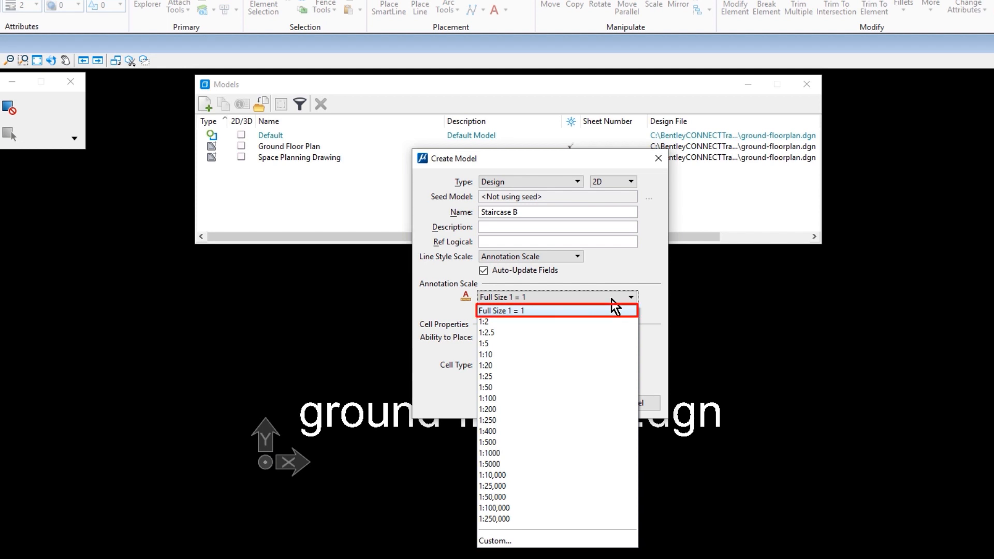
left_click(612, 299)
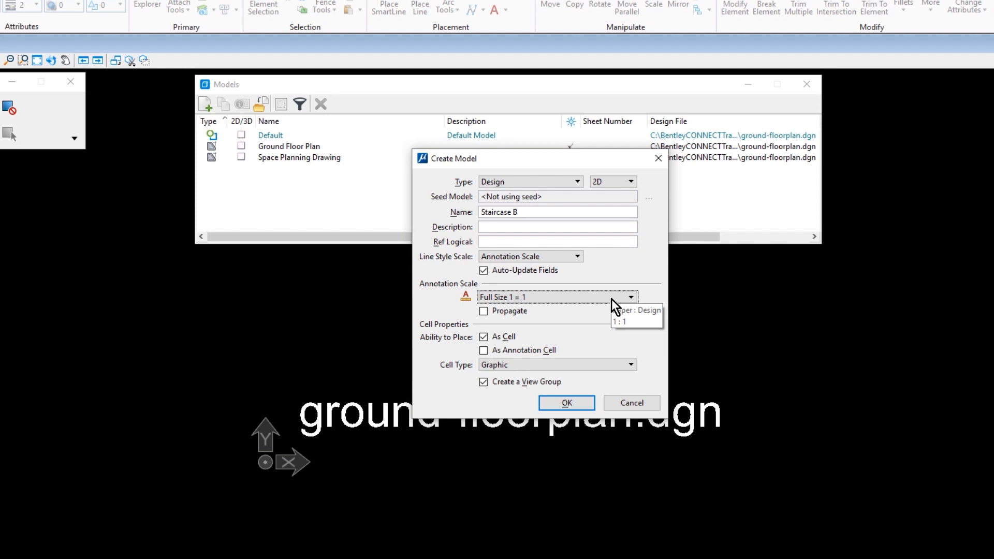
left_click(582, 404)
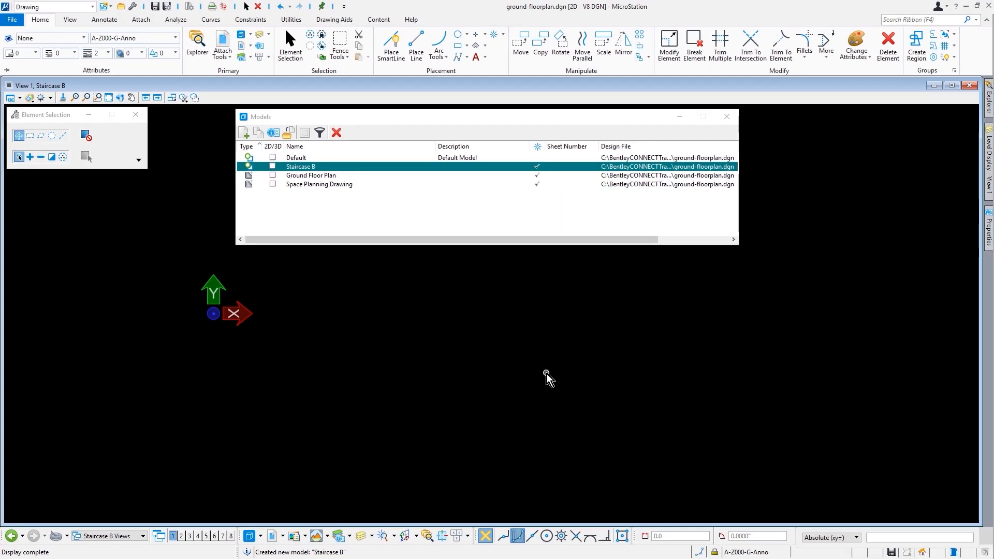
left_click(727, 117)
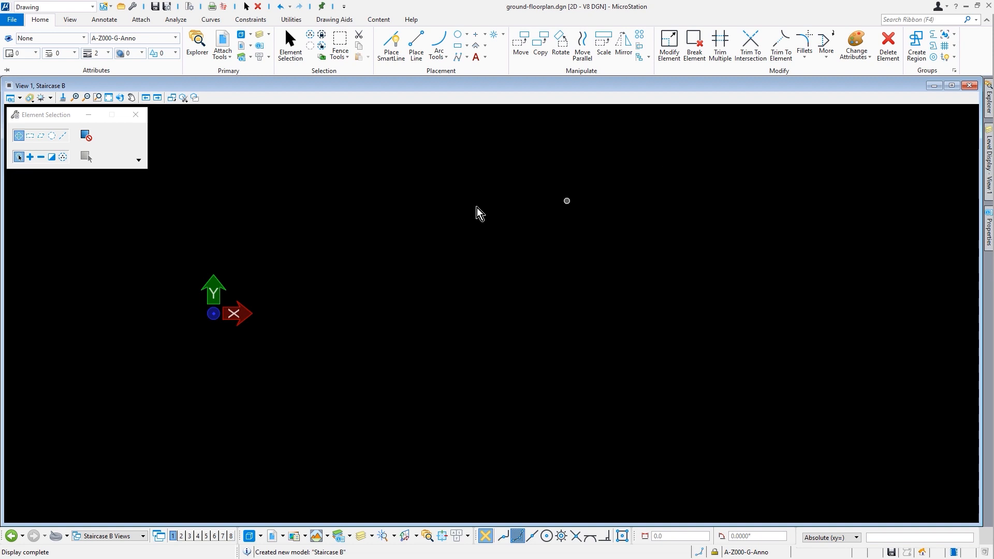
Step: Set the annotation scale of the Staircase B model to 1:20 in its model properties
left_click(242, 40)
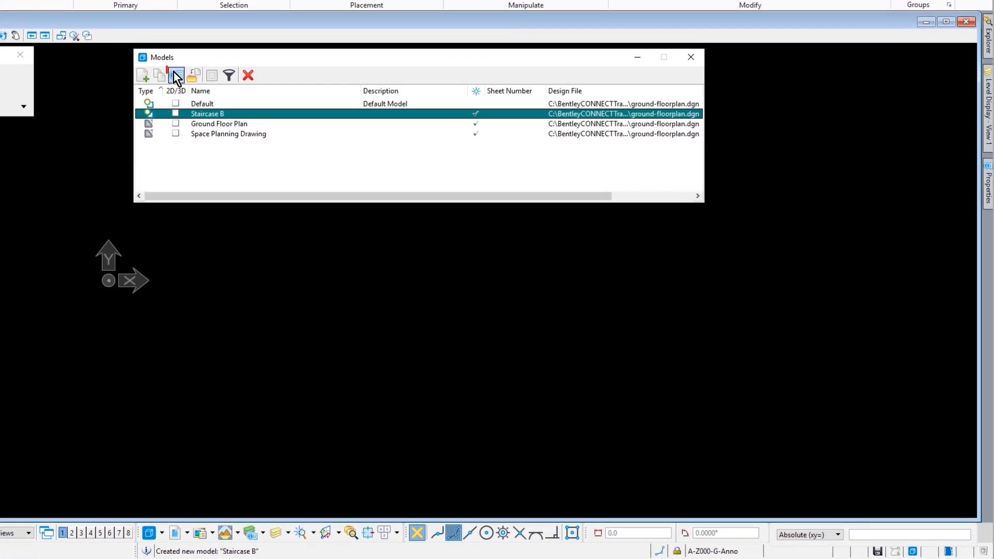
left_click(177, 76)
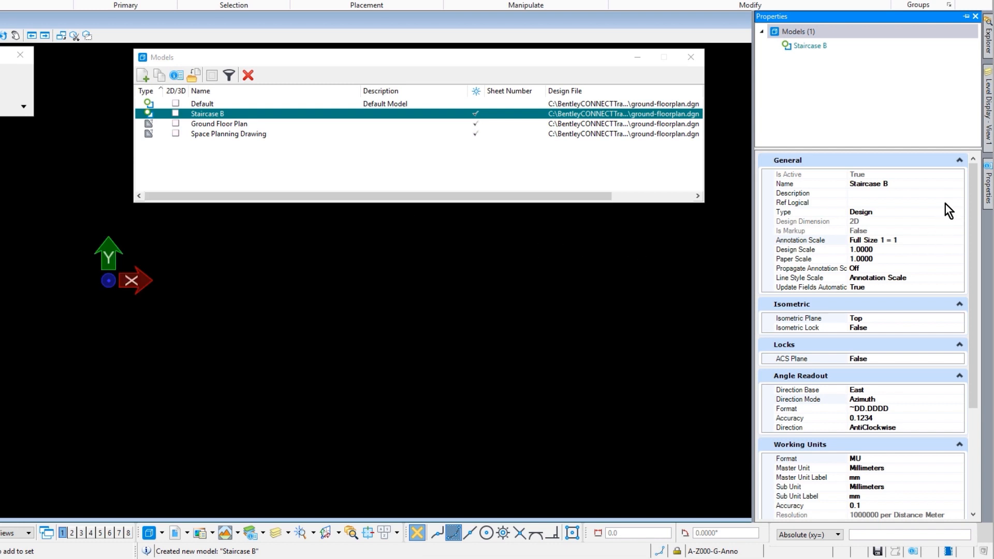
left_click(934, 241)
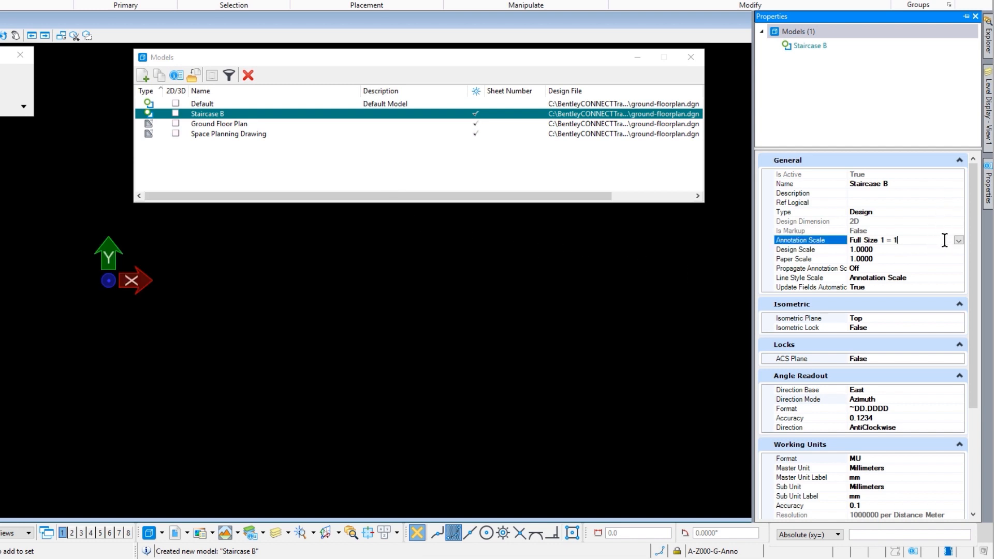
left_click(959, 241)
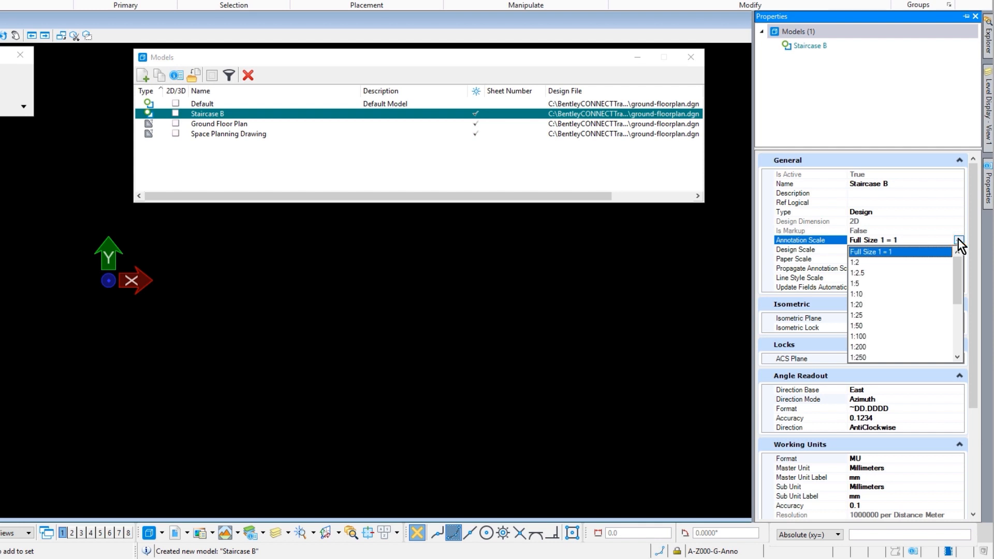
left_click(868, 305)
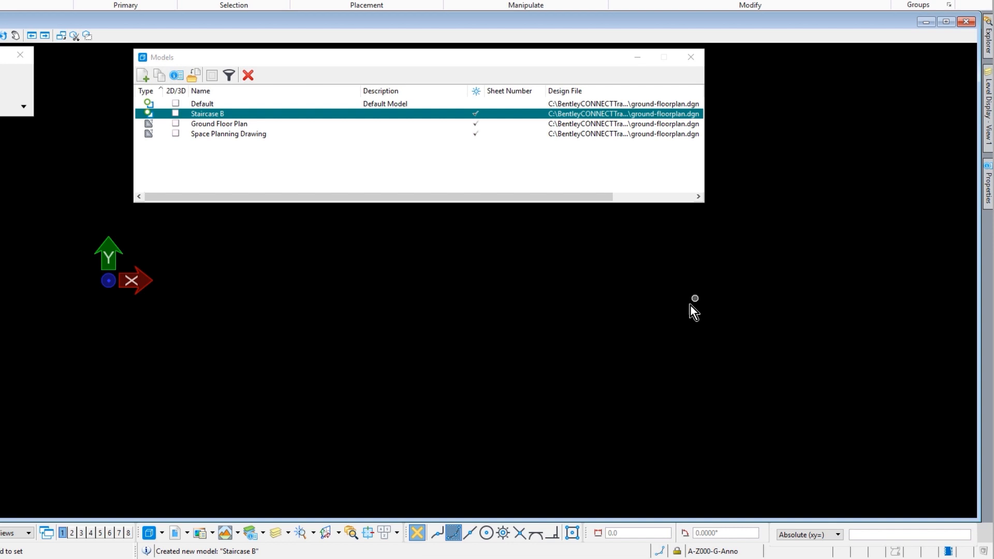
Step: Activate the Ground Floor Plan drawing model, close the models list and locate the room label 120
double_click(261, 127)
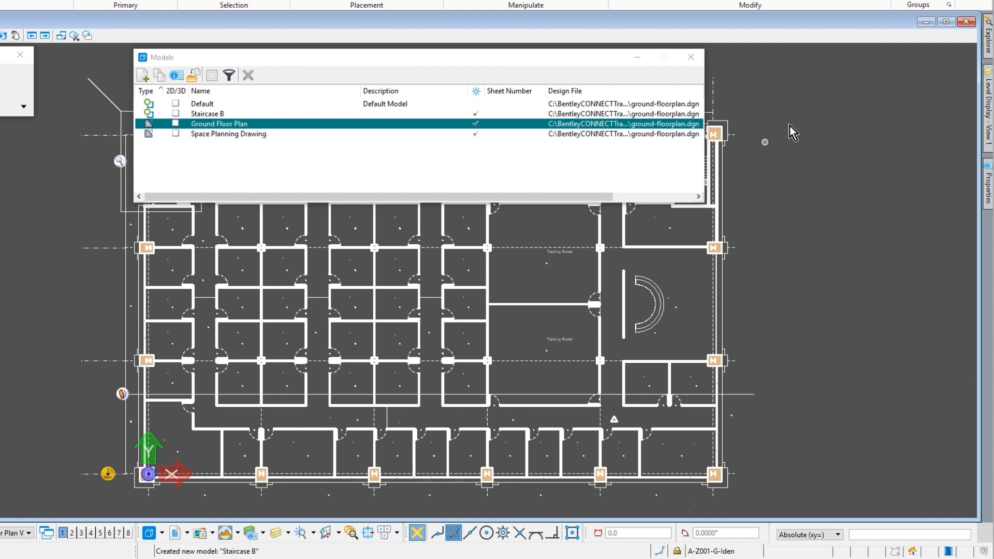
left_click(694, 59)
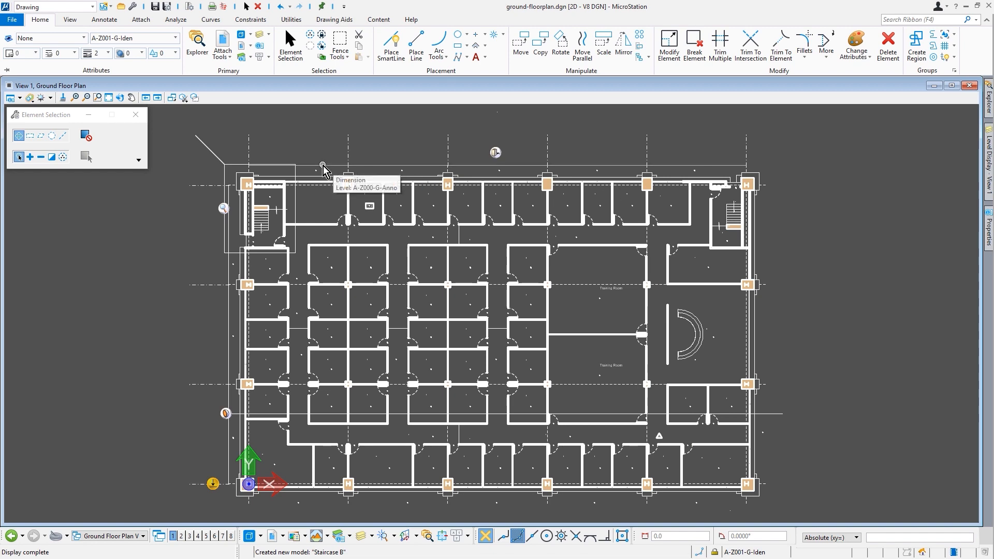
scroll(323, 170, "up", 1)
scroll(322, 170, "up", 4)
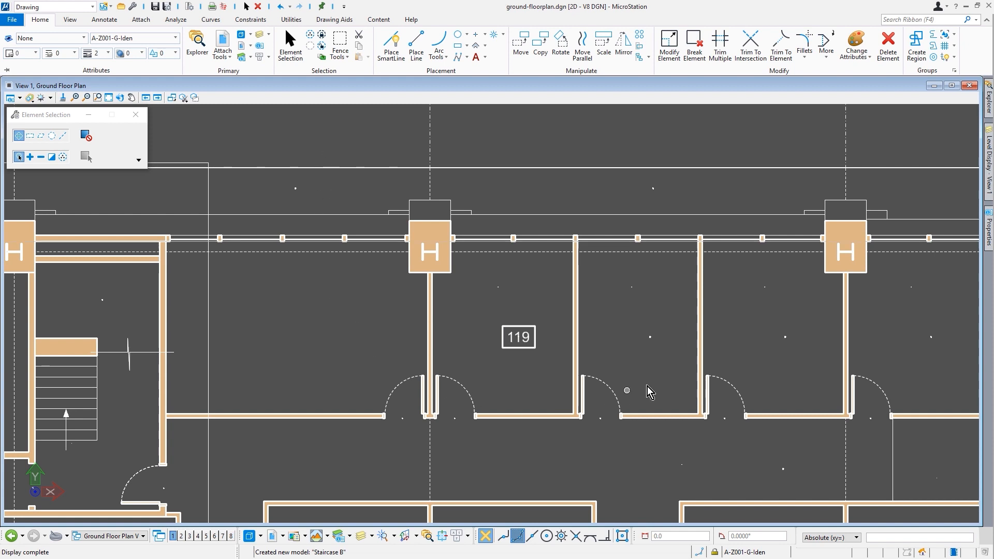
scroll(672, 343, "up", 8)
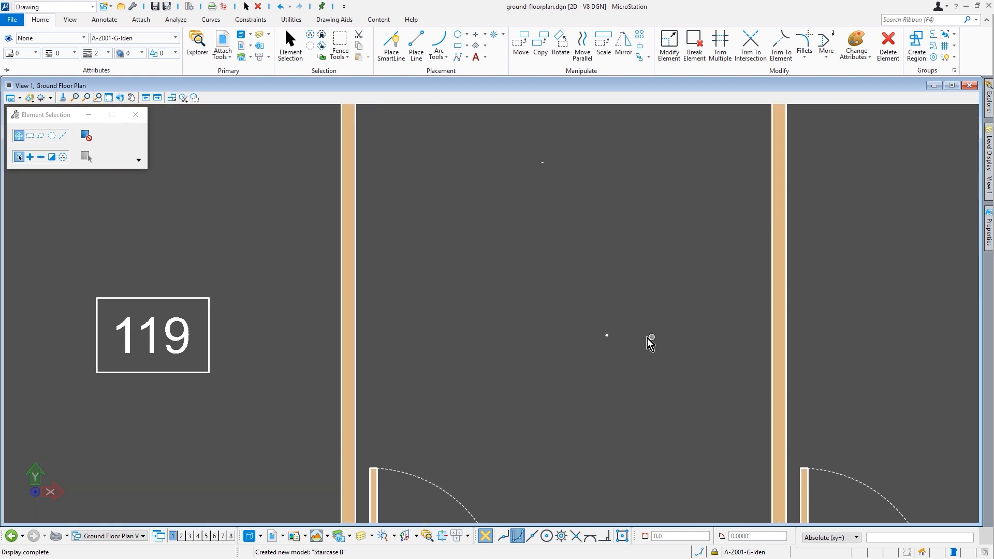
scroll(638, 346, "up", 6)
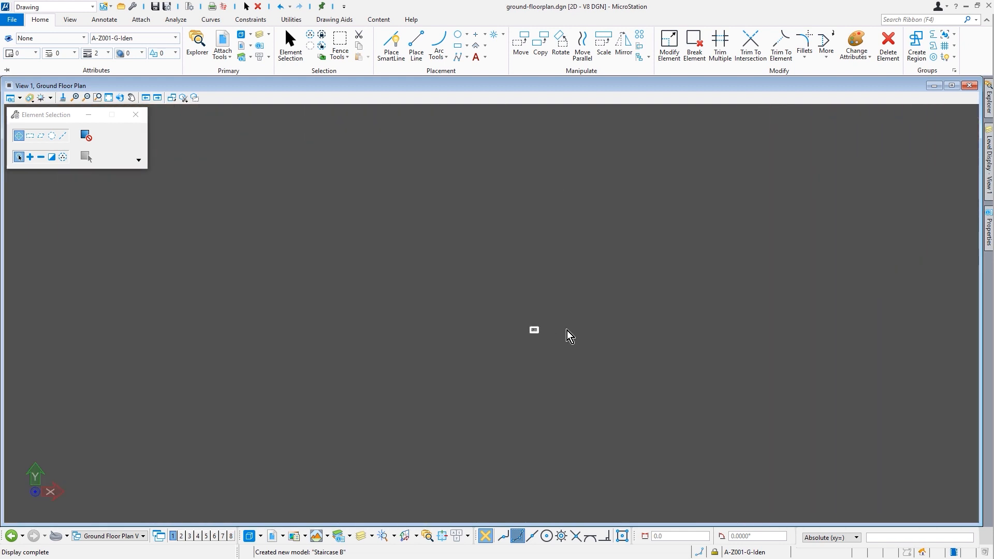
scroll(550, 327, "up", 6)
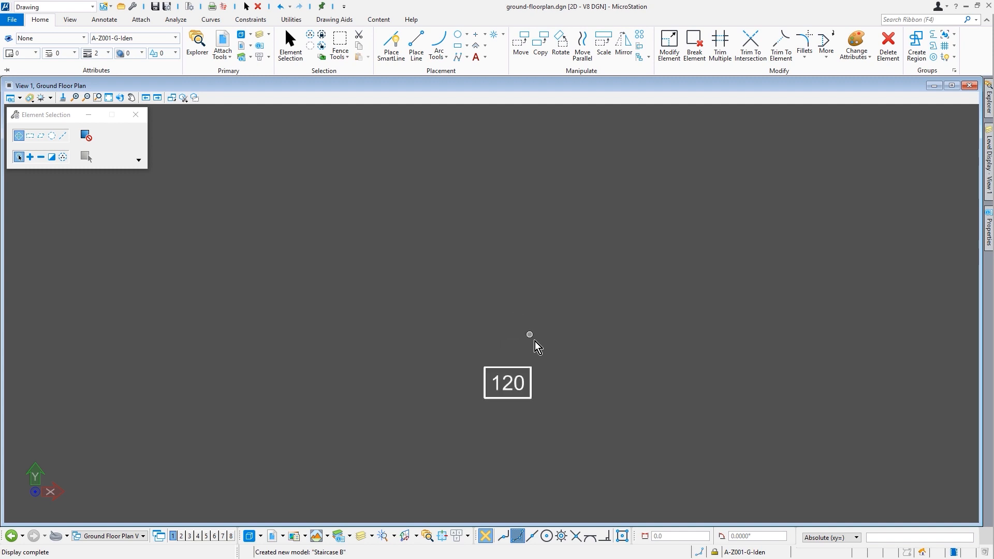
scroll(544, 352, "up", 2)
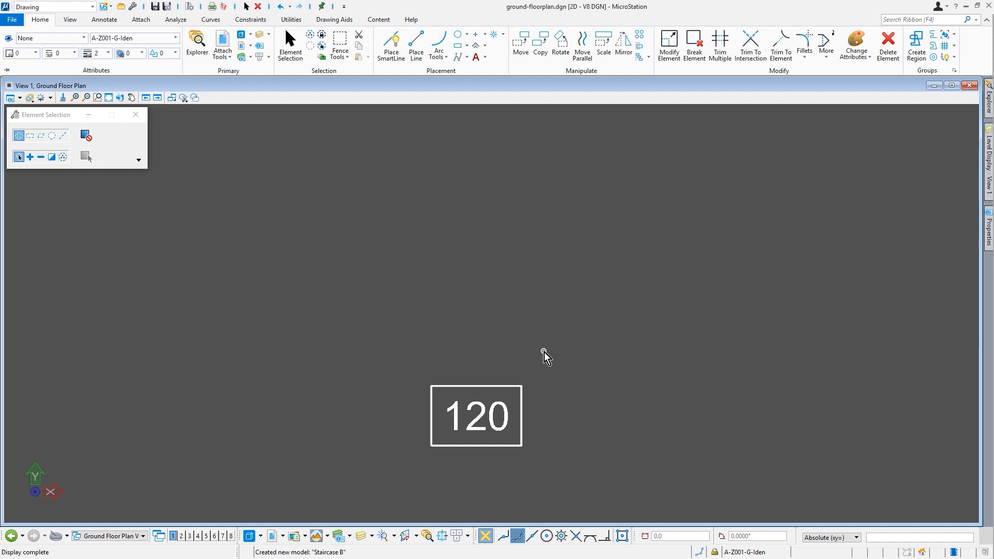
mouse_move(545, 355)
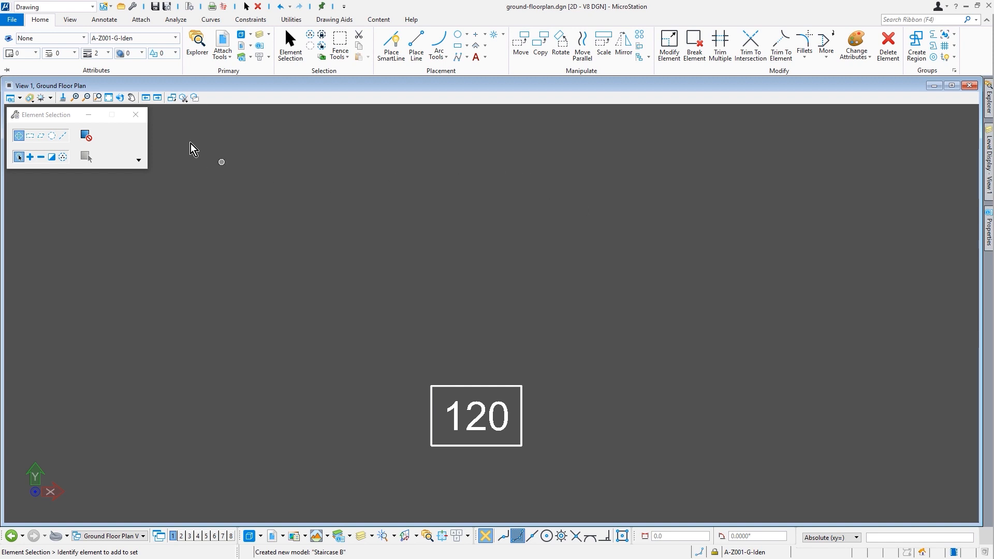
Step: Start the Place Text tool, review the available text styles and open the Text Styles dialog for T2.5 mm
left_click(106, 19)
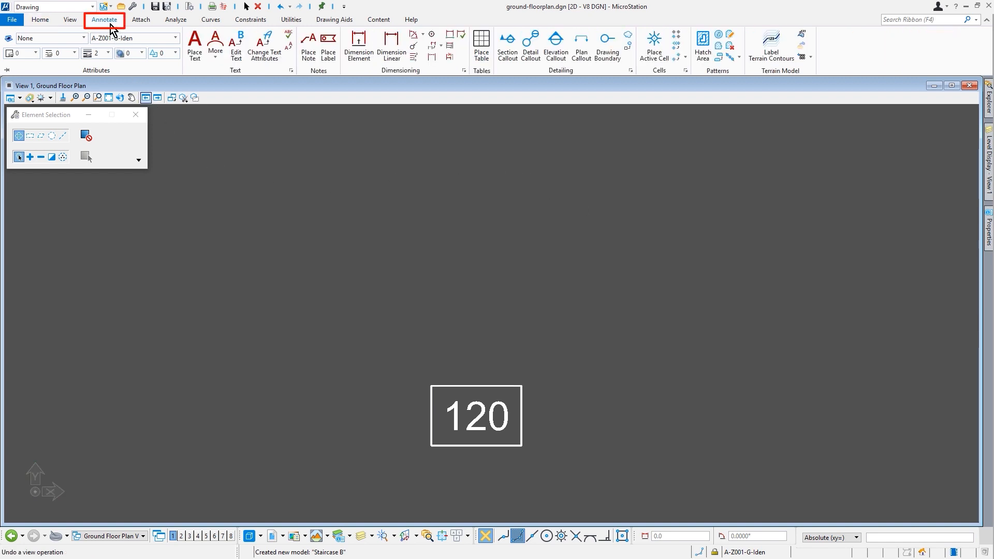
left_click(196, 46)
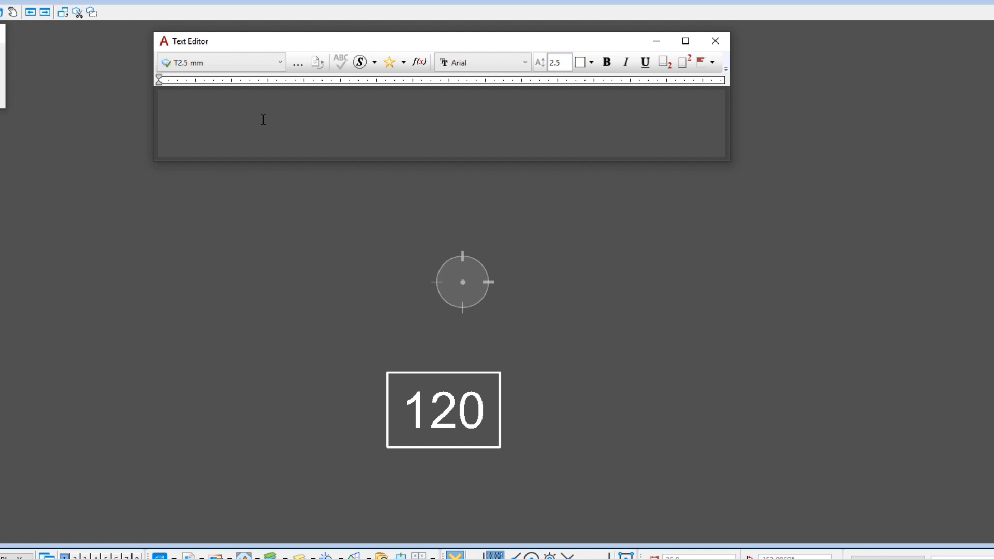
left_click(258, 66)
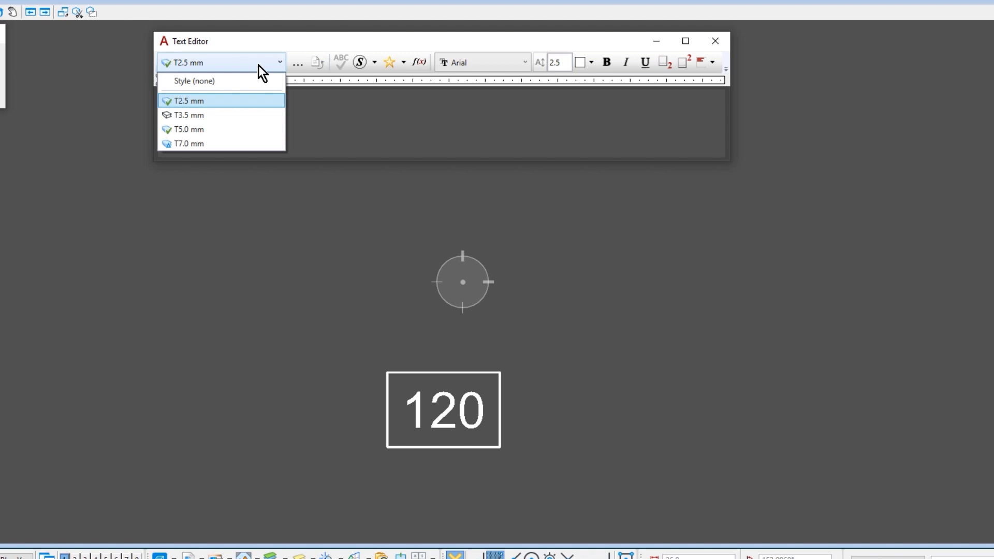
left_click(297, 48)
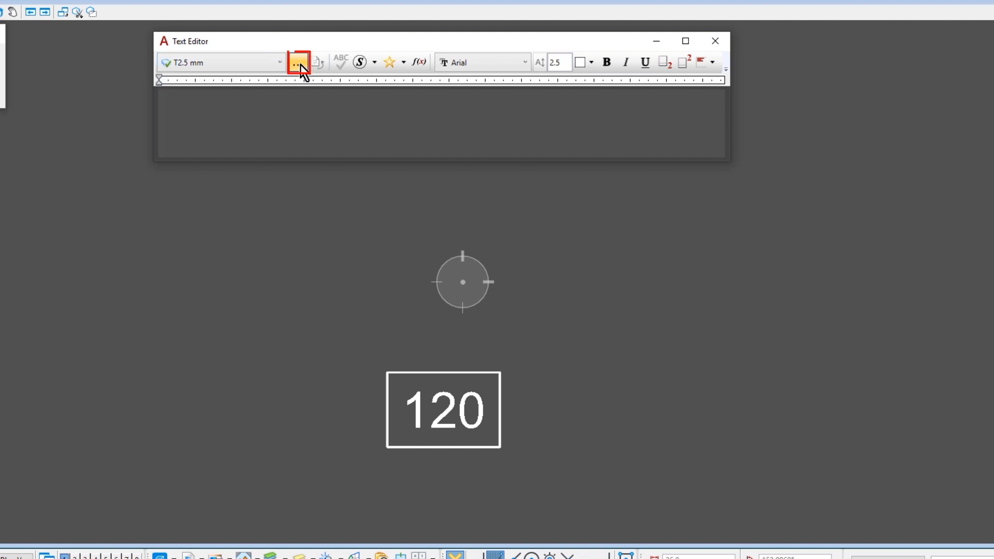
left_click(300, 64)
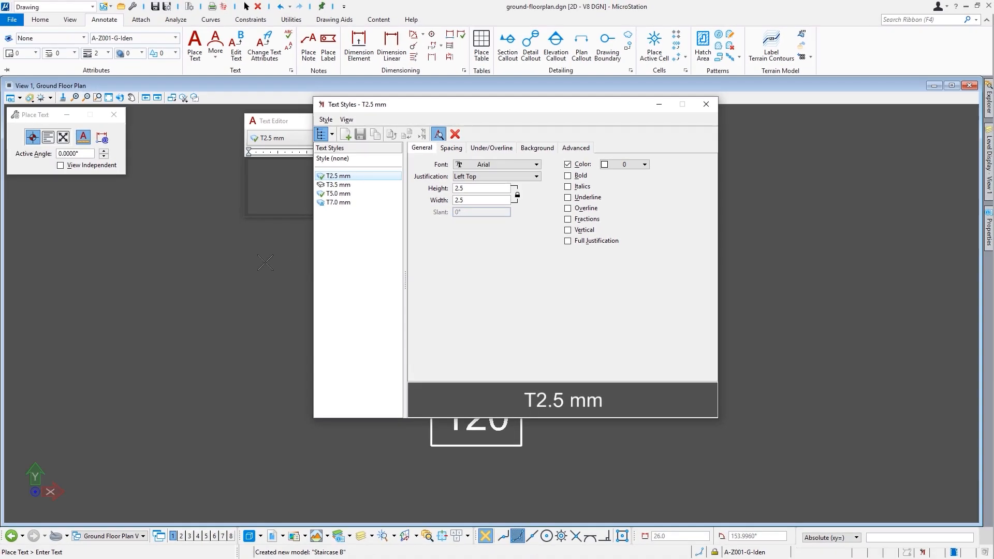
Step: Check the file's working units in the design file settings and return to the drawing without changing them
left_click(19, 20)
left_click(46, 214)
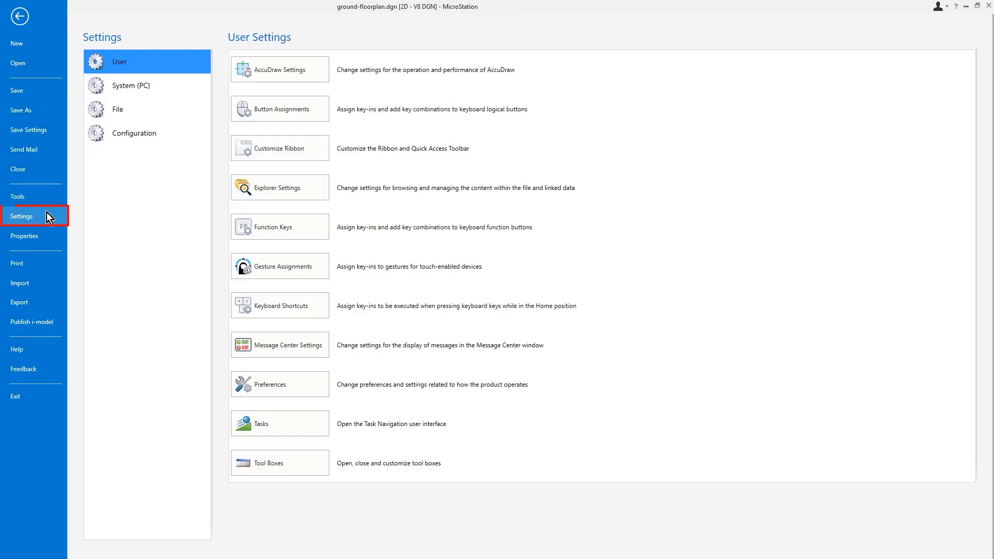
left_click(166, 113)
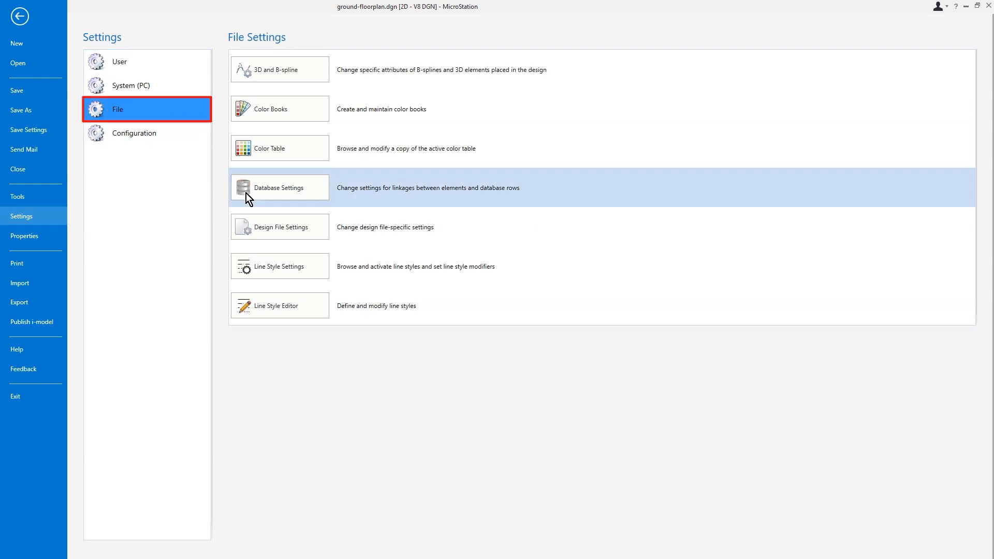
left_click(294, 225)
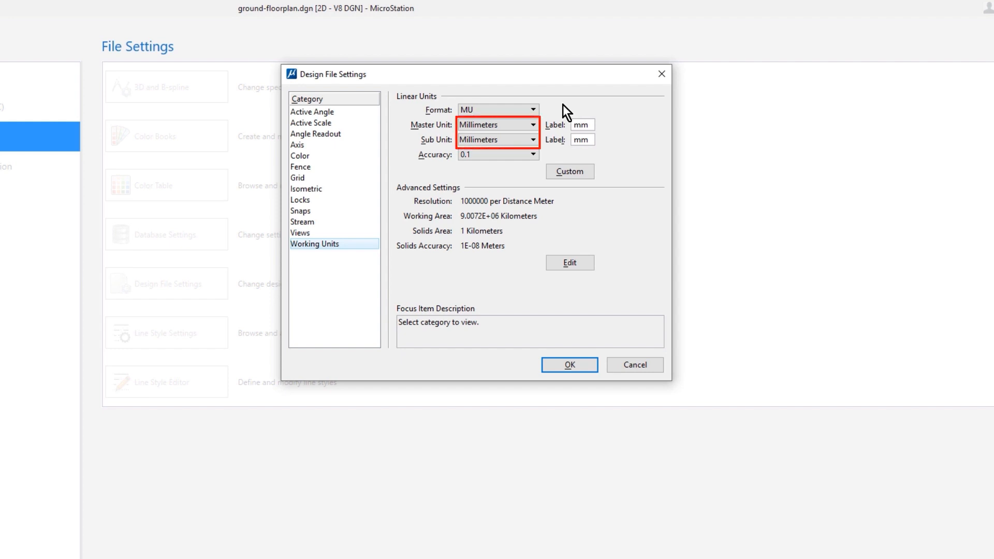
left_click(661, 74)
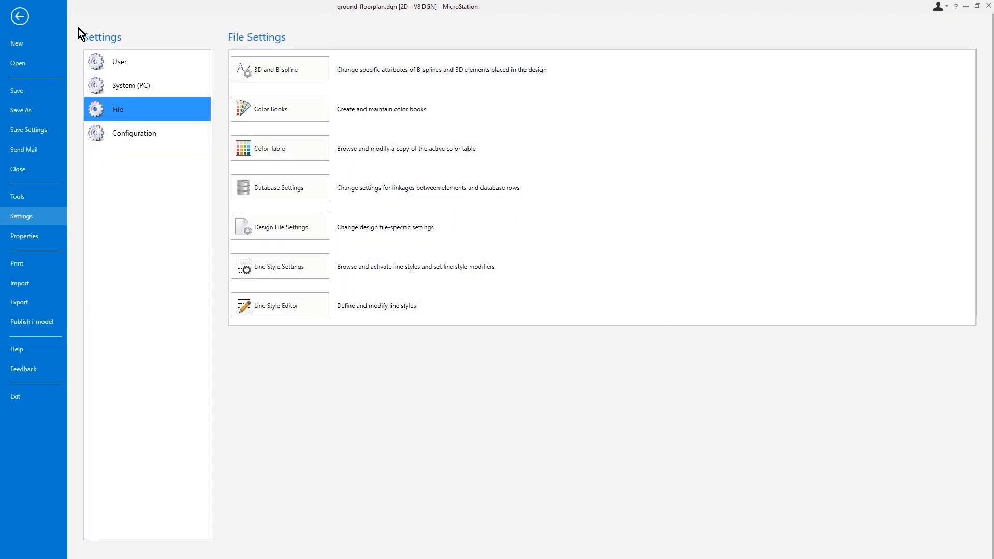
left_click(23, 18)
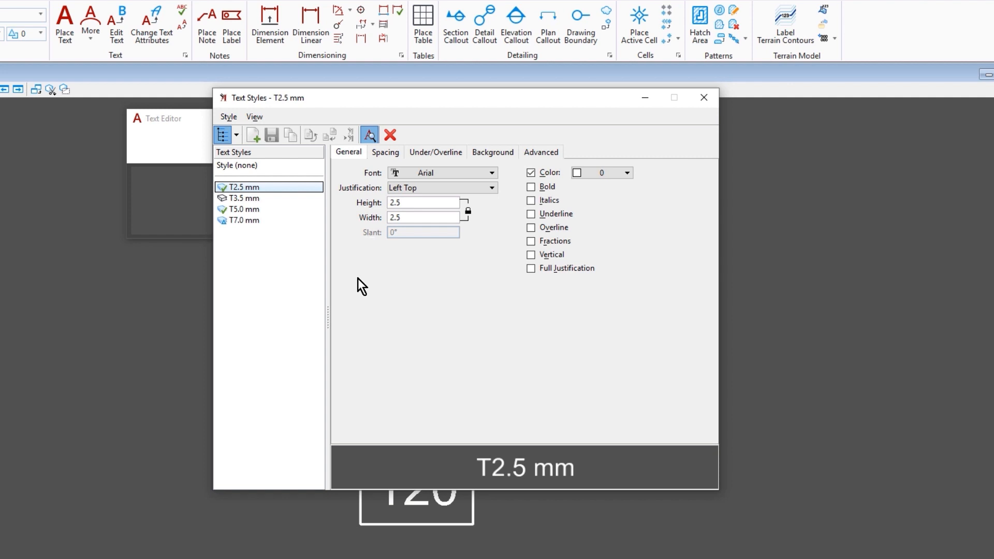
Step: Review the general settings of the T3.5 mm, T5.0 mm and T7.0 mm text styles and close the Text Styles dialog
left_click(281, 199)
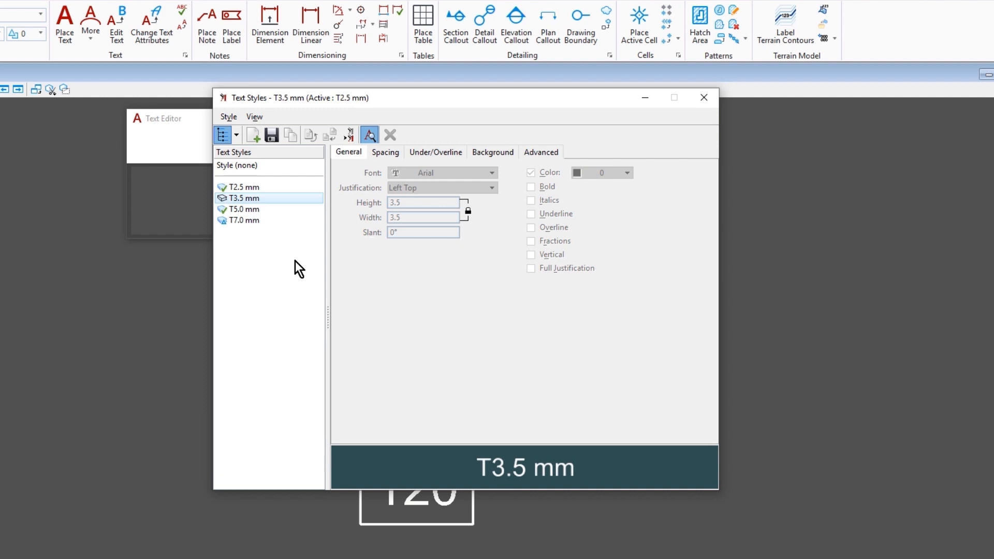
left_click(284, 210)
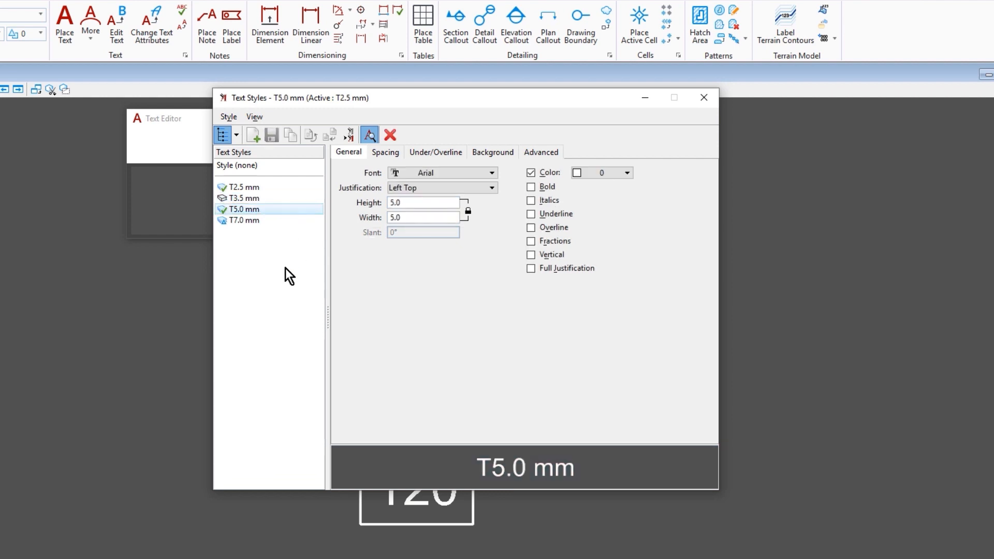
left_click(282, 220)
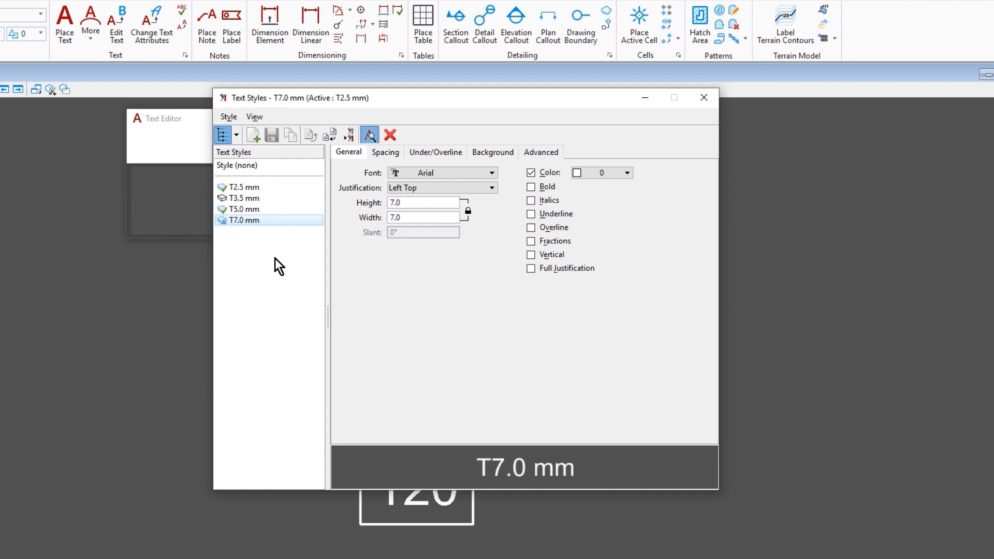
left_click(703, 97)
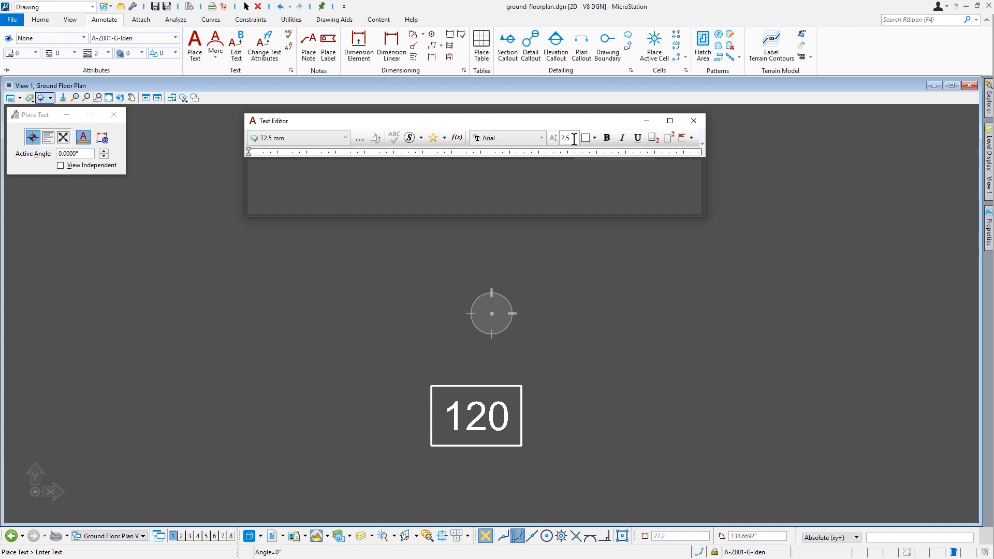
Step: Override the T2.5 mm text height with 250 in the Text Editor, and close the editor without placing text
key("BackSpace")
key("BackSpace")
key("BackSpace")
type("250")
key("Return")
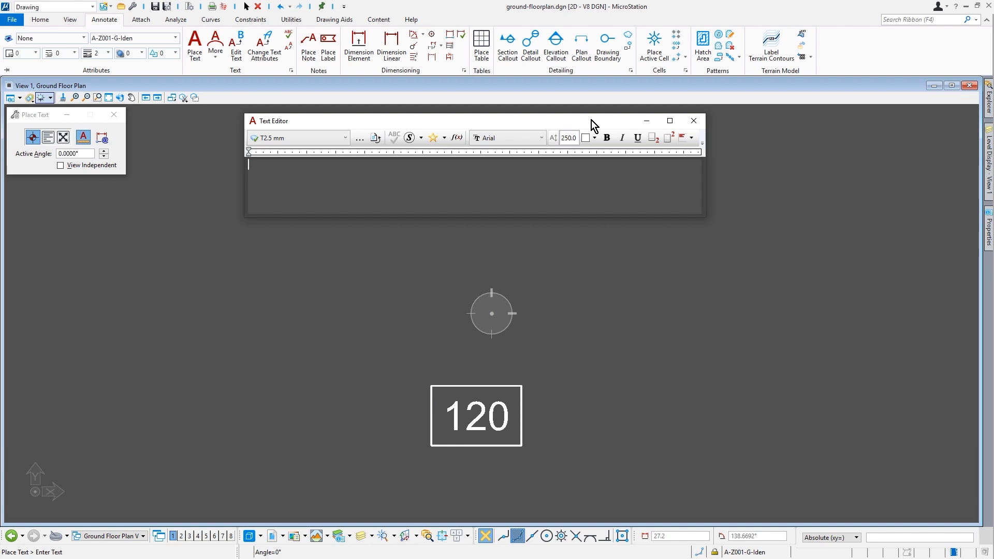
left_click(694, 121)
Step: Open the model properties of Ground Floor Plan from the models list and close the list
left_click(40, 19)
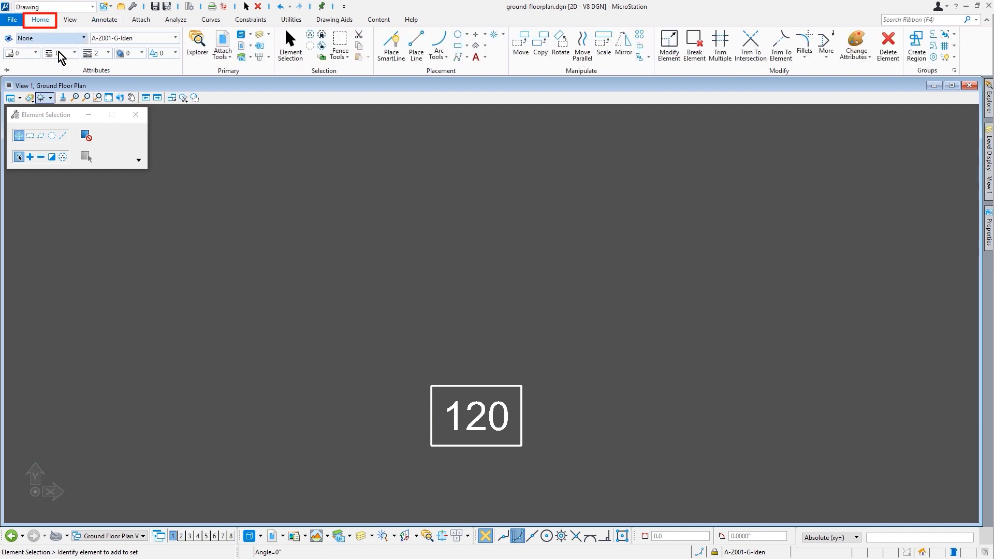
left_click(241, 39)
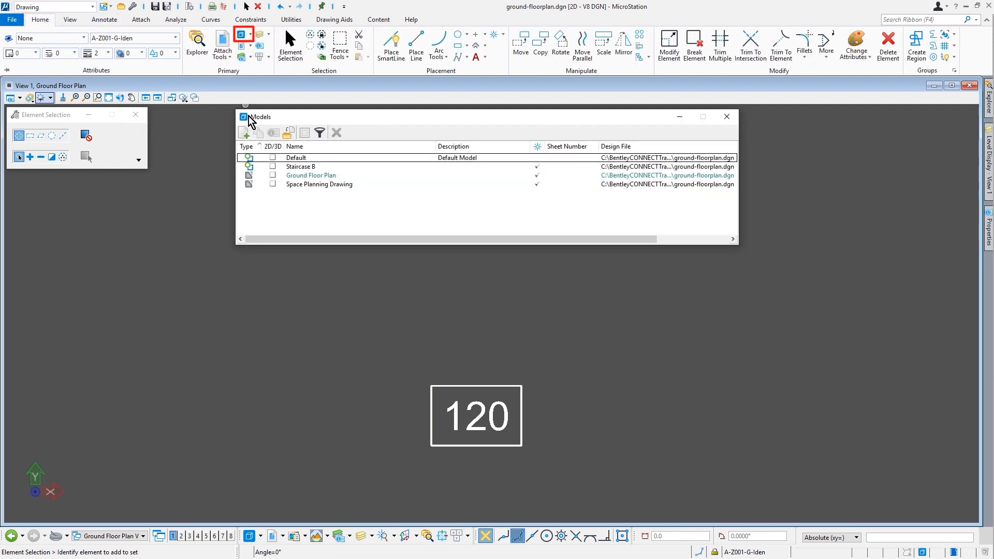
left_click(336, 176)
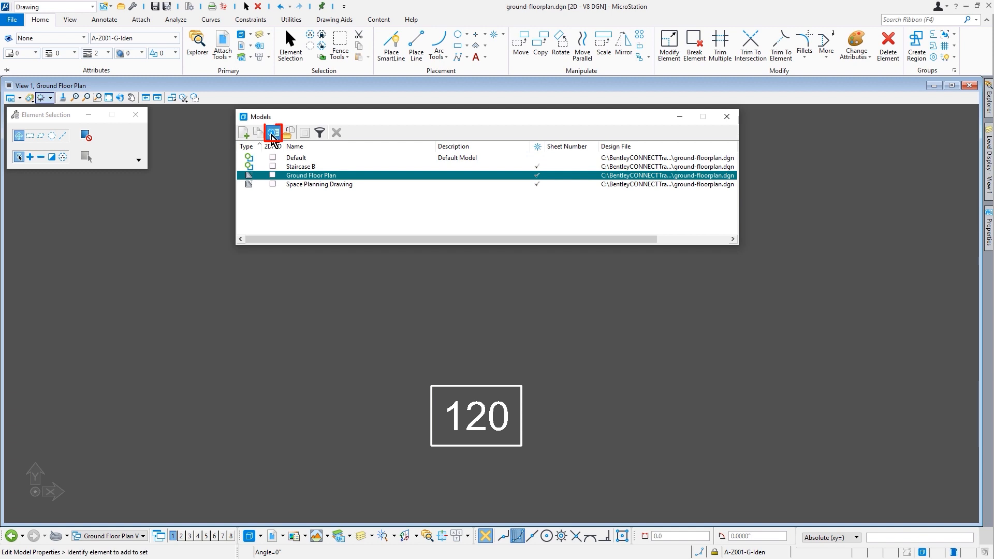
left_click(272, 133)
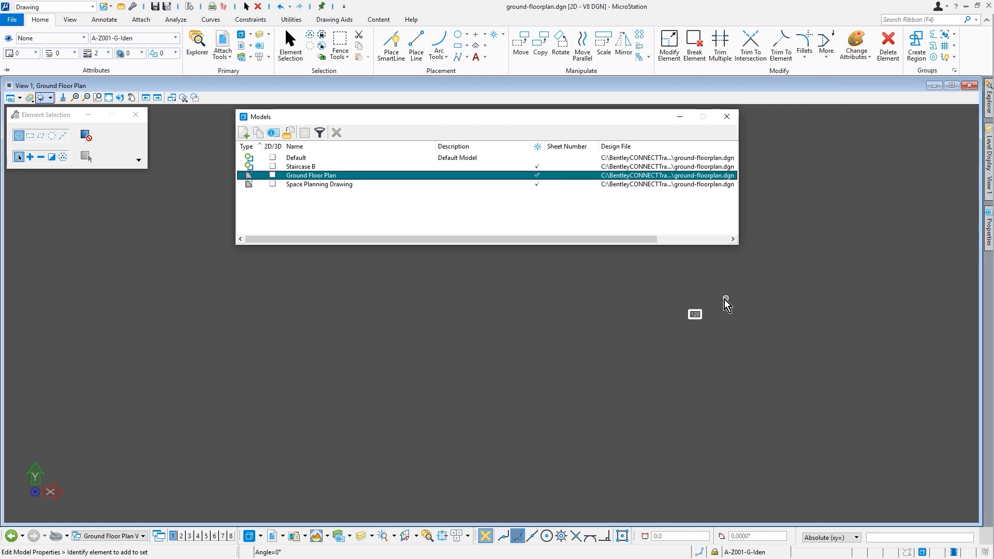
scroll(723, 299, "down", 8)
middle_click_drag(697, 273, 676, 404)
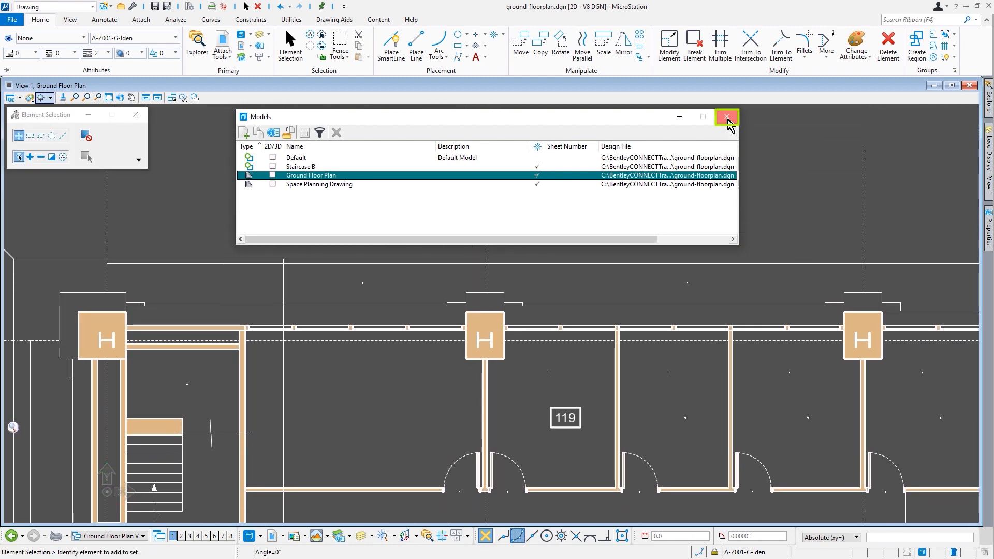
left_click(727, 117)
Step: Set the Ground Floor Plan model's annotation scale to 1:10 in its properties
mouse_move(989, 227)
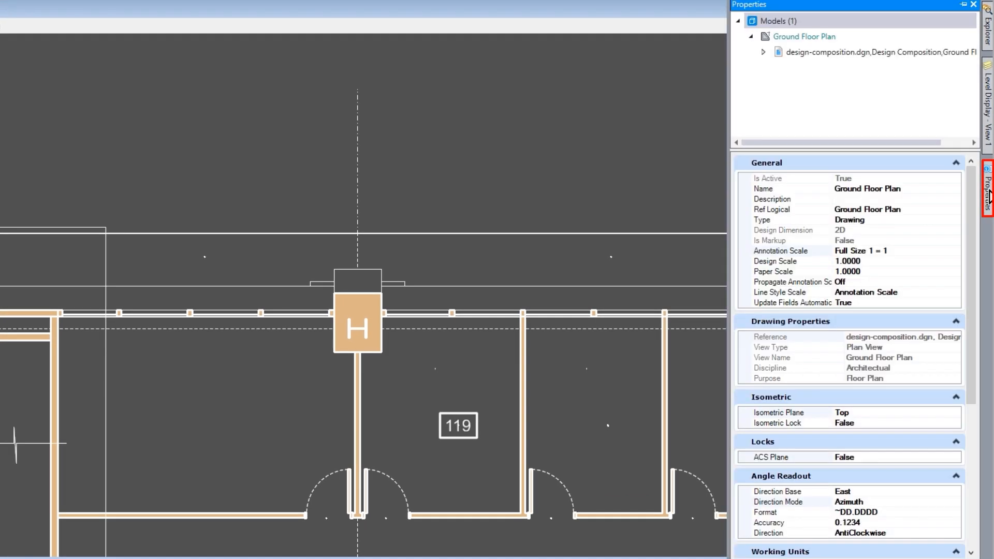
left_click(900, 251)
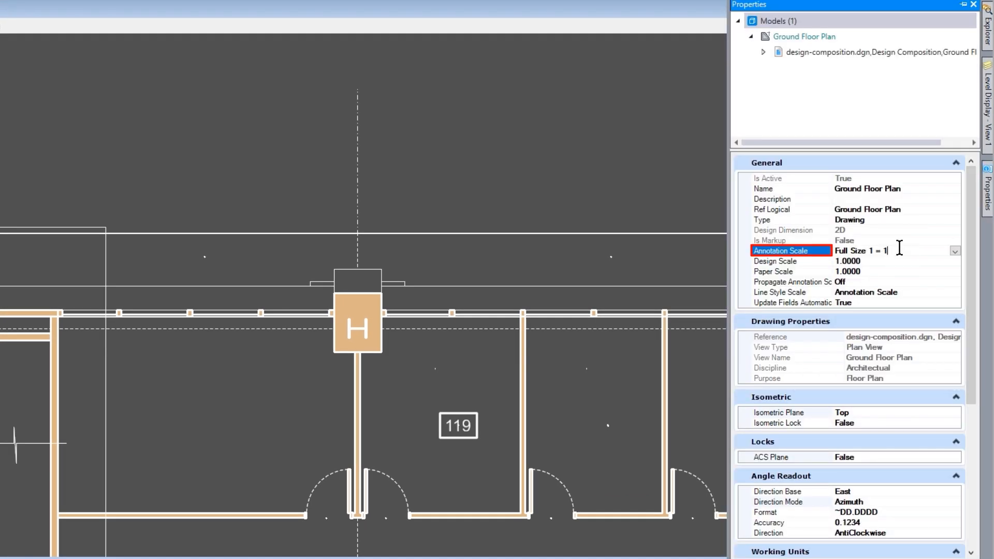
left_click(954, 252)
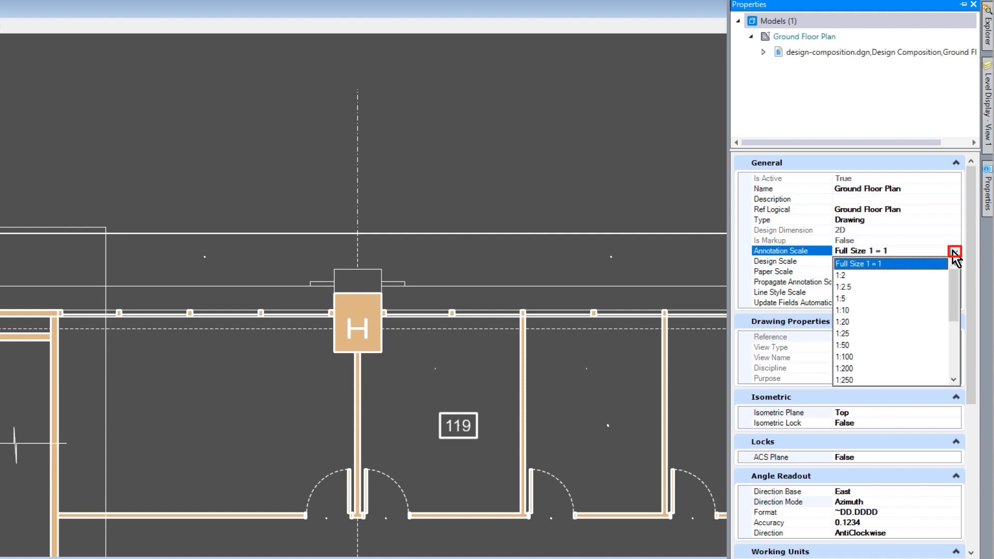
left_click(861, 312)
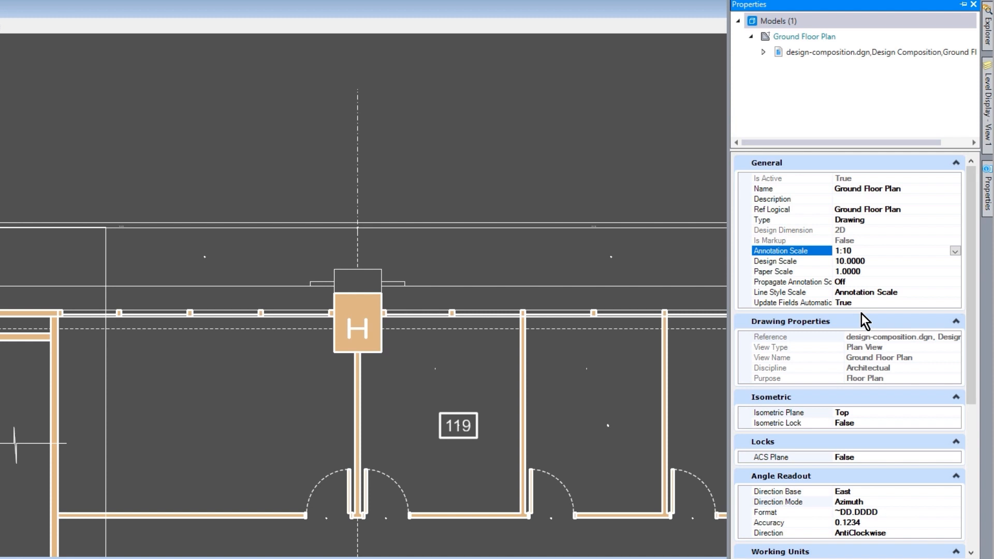
Step: Widen the property name column and set Propagate Annotation Scale to On for the Ground Floor Plan model
left_click(903, 279)
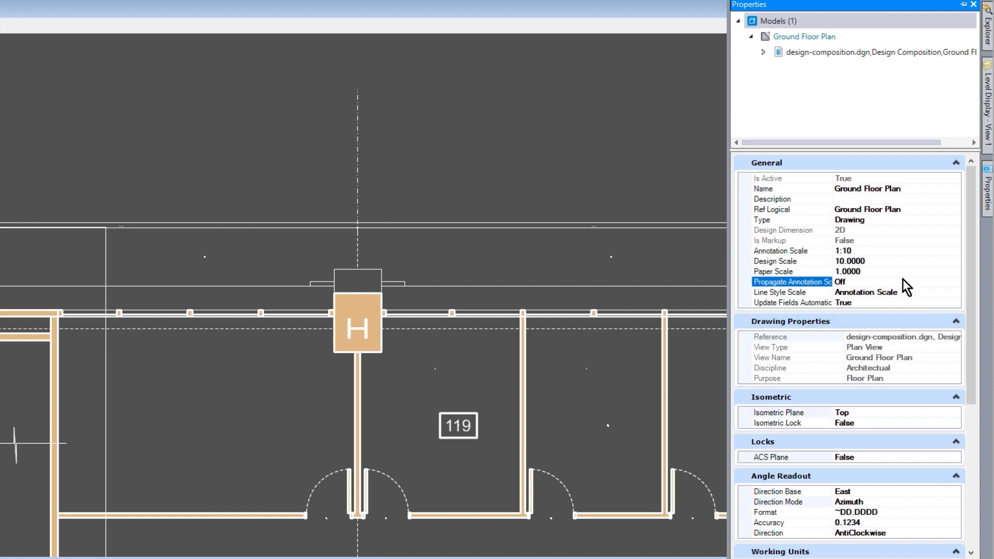
left_click_drag(833, 250, 865, 250)
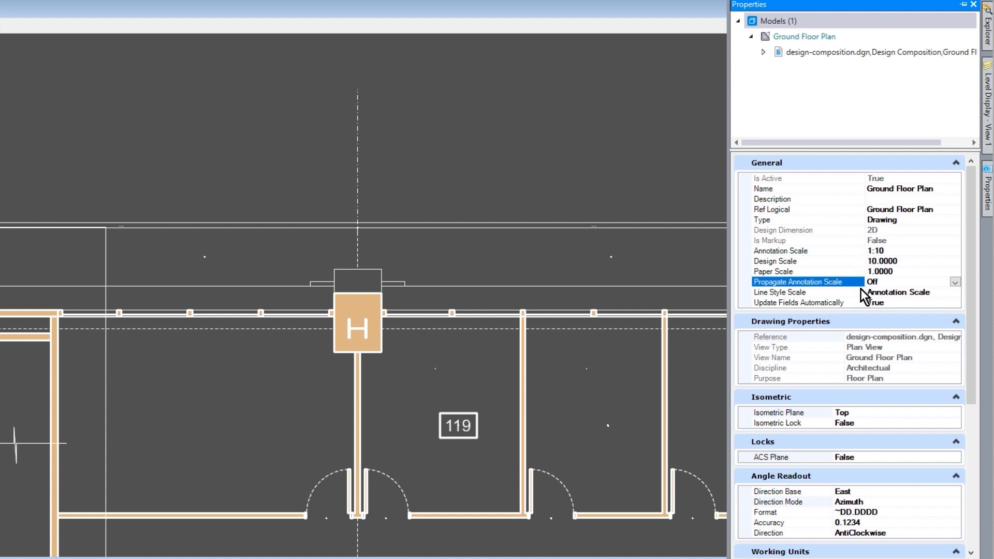
left_click(948, 283)
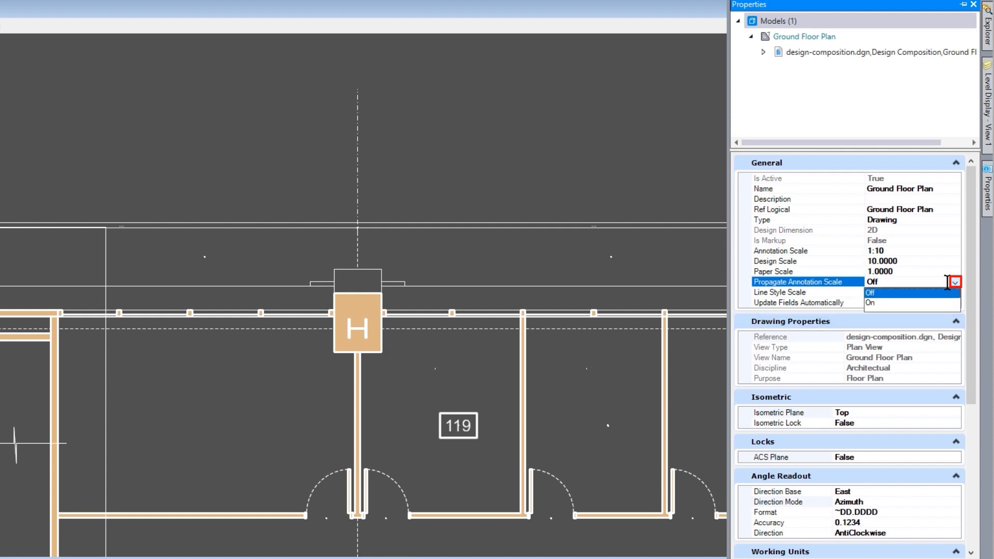
left_click(884, 302)
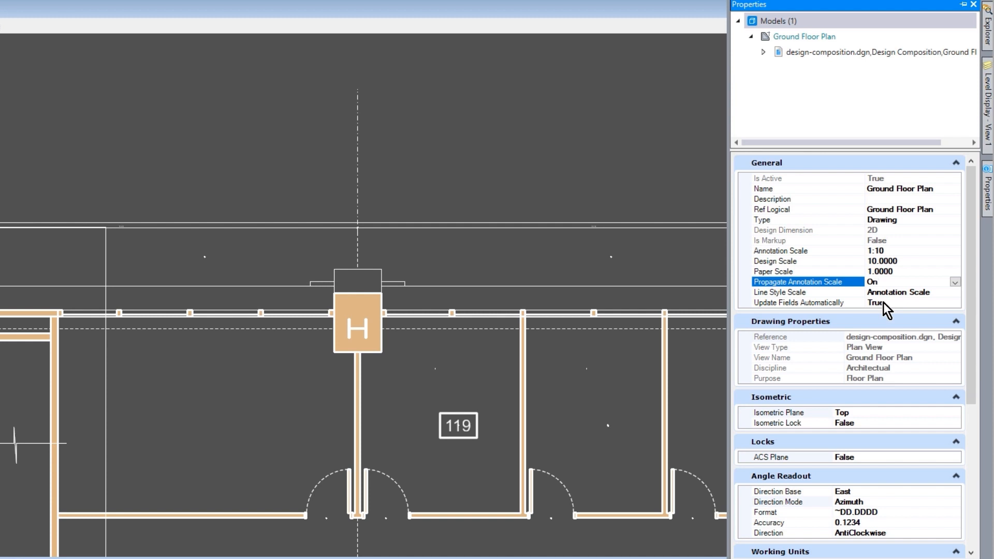
Step: Return the Ground Floor Plan model's annotation scale to Full Size 1 = 1
left_click(929, 250)
left_click(955, 251)
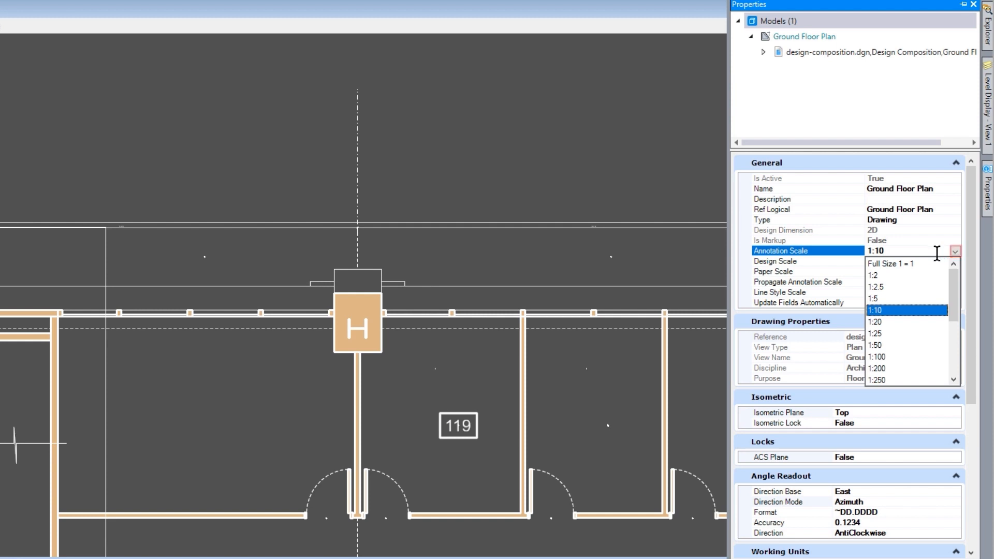
left_click(924, 265)
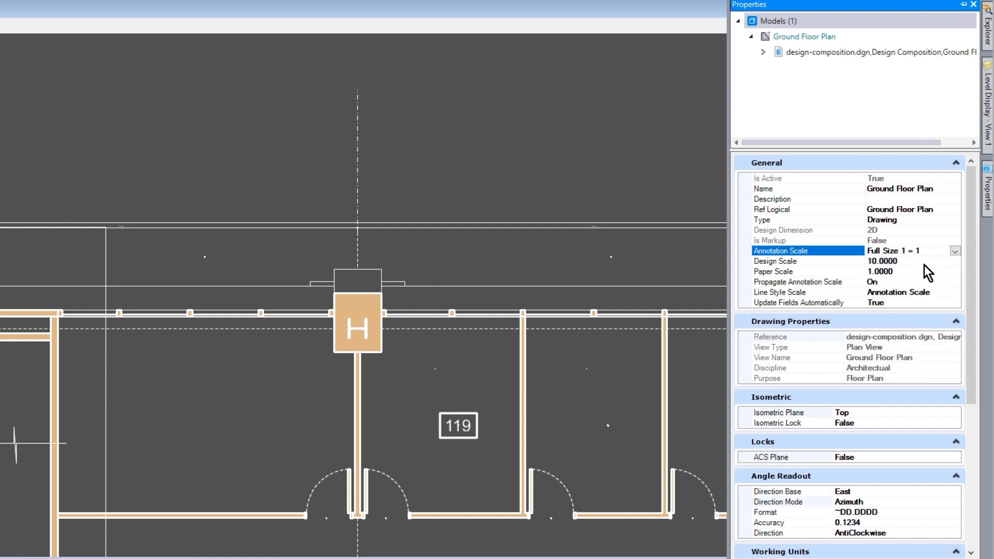
Step: Apply annotation scale 1:10 again to the Ground Floor Plan with propagation on, and change it to 1:20
left_click(956, 251)
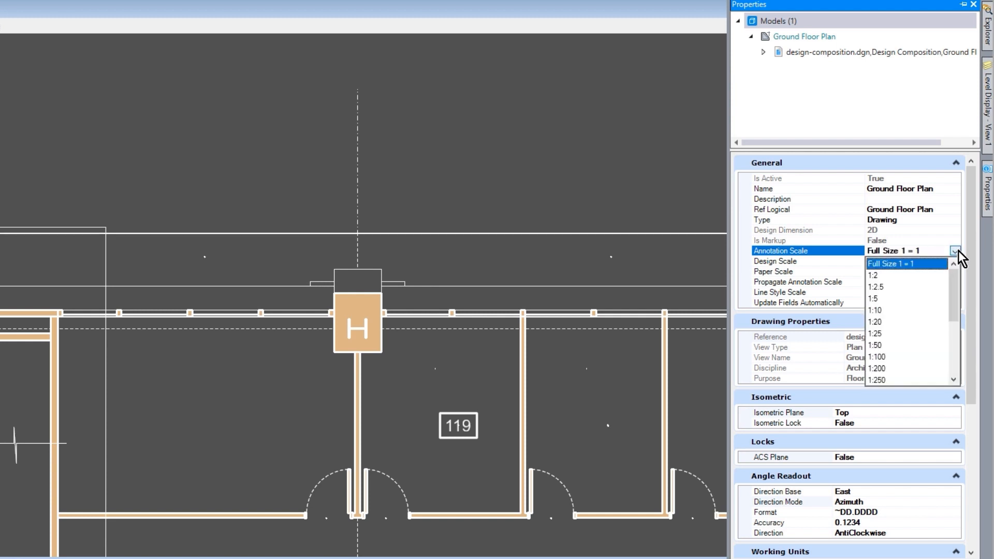
left_click(890, 307)
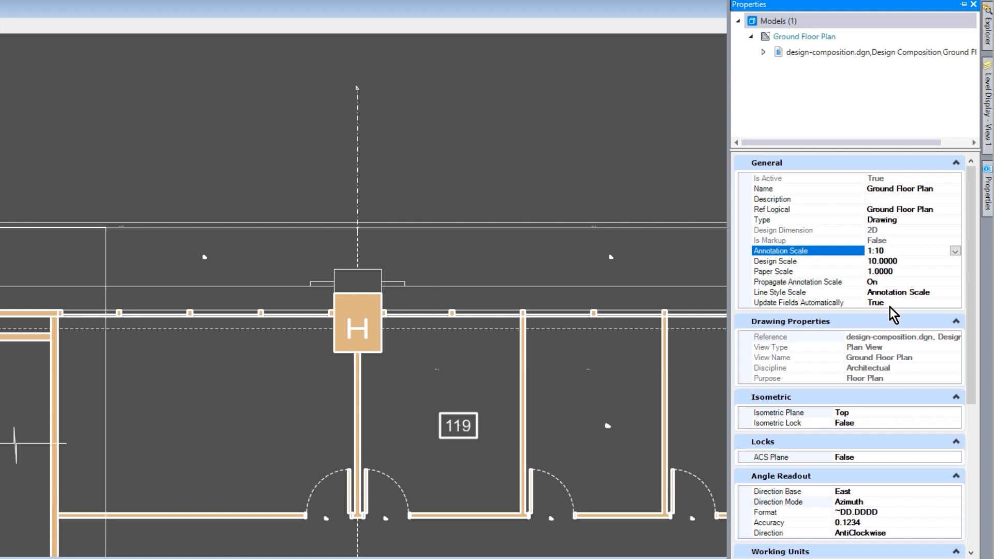
left_click(955, 252)
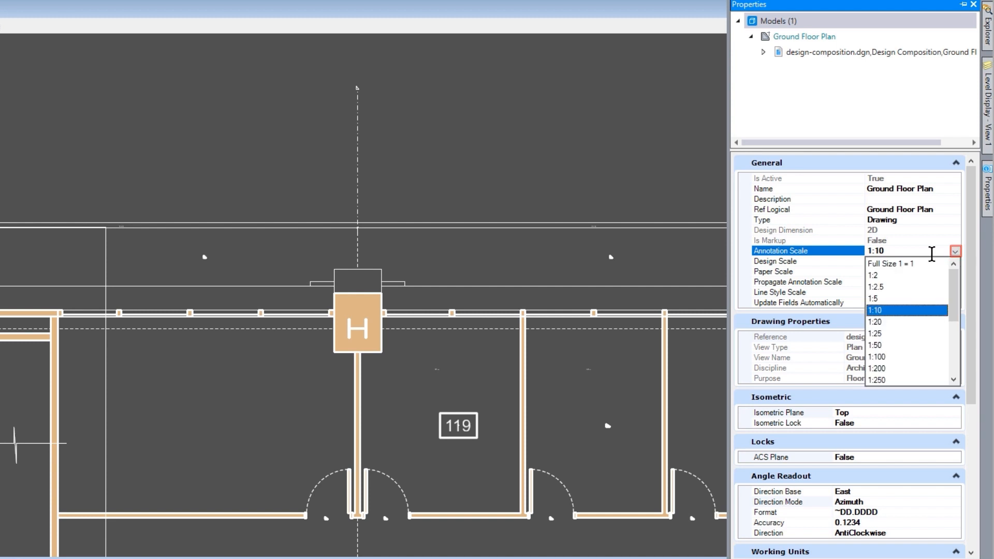
left_click(885, 320)
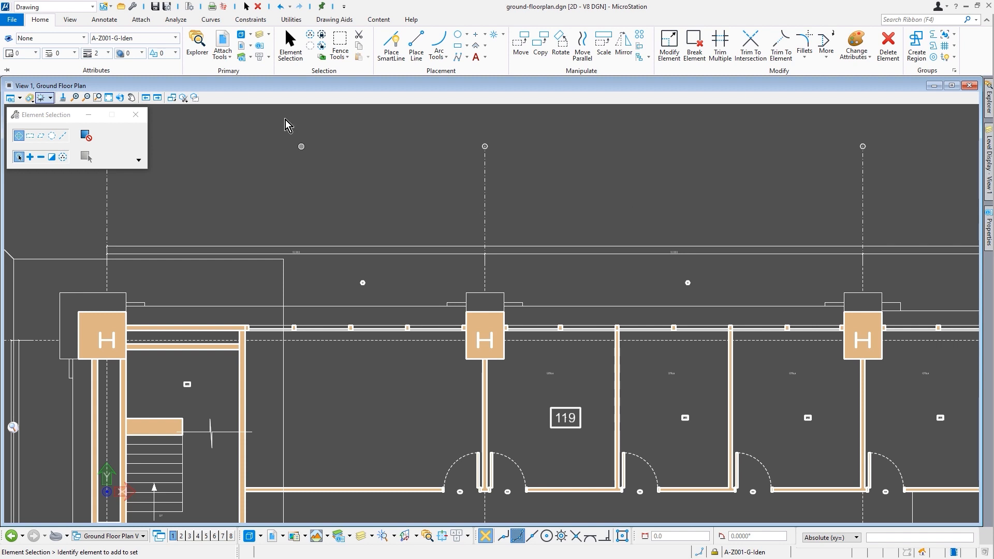
Step: Set the Ground Floor Plan's annotation scale to 1:50 in the Drawing Scale utilities
left_click(292, 21)
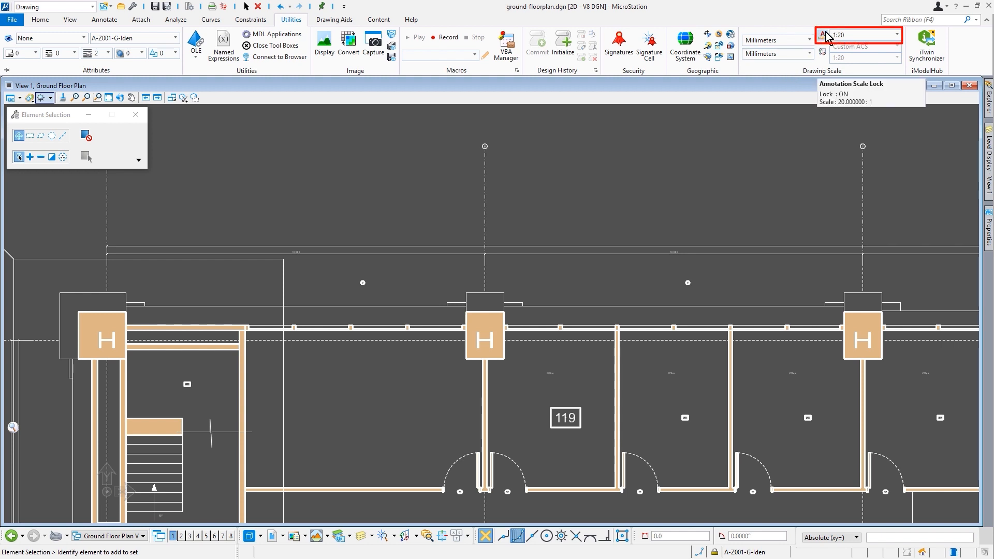
left_click(889, 43)
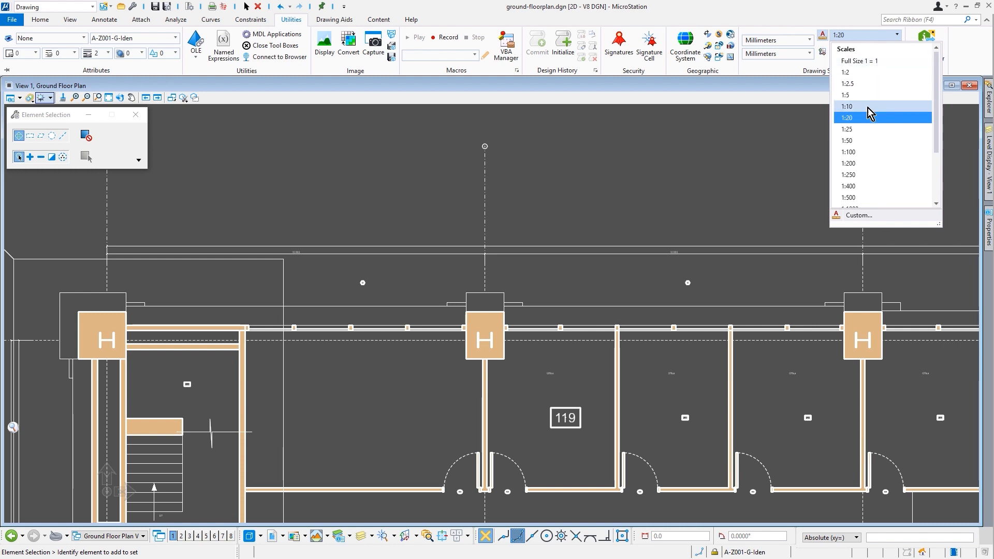
left_click(873, 141)
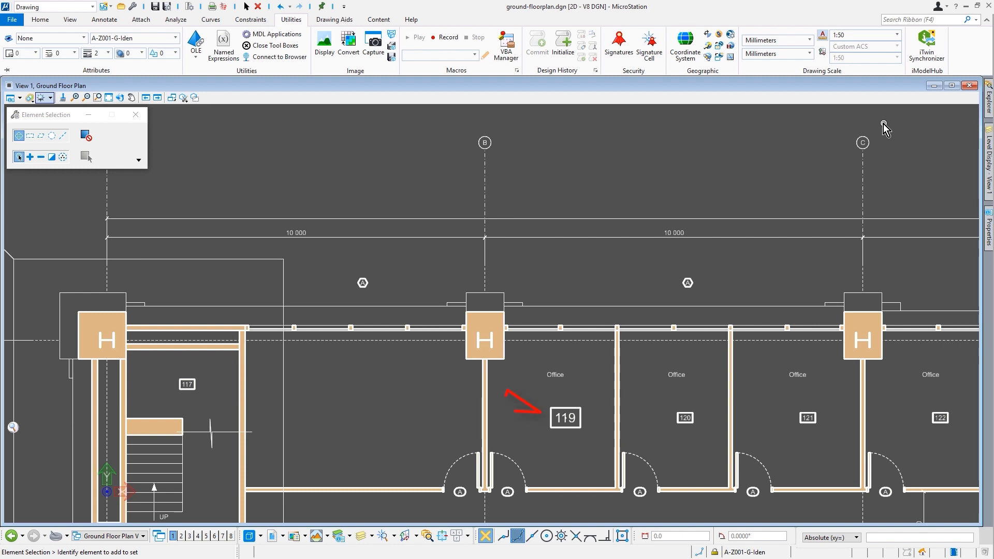
Step: Try annotation scale 1:25 on the Ground Floor Plan and undo that change
left_click(877, 36)
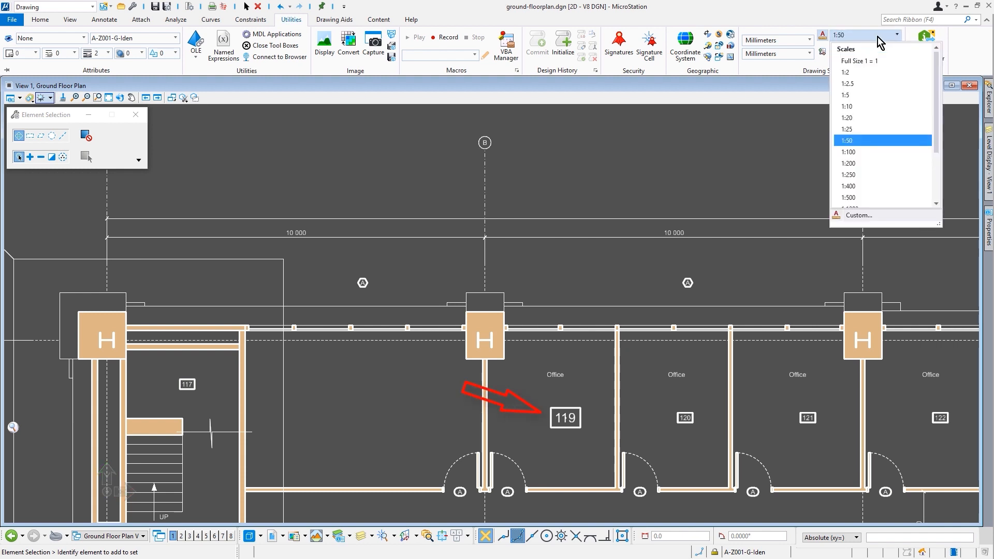
left_click(874, 127)
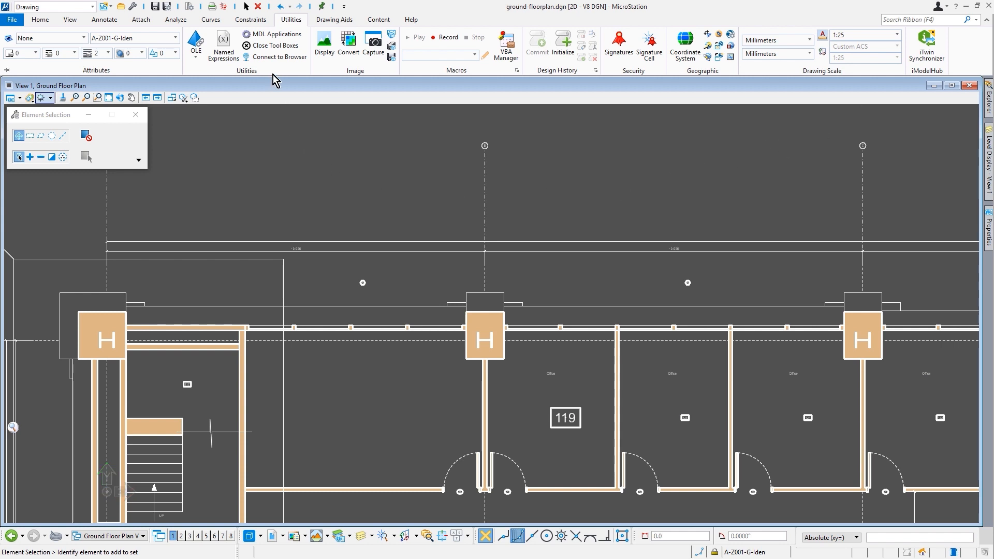
left_click(281, 9)
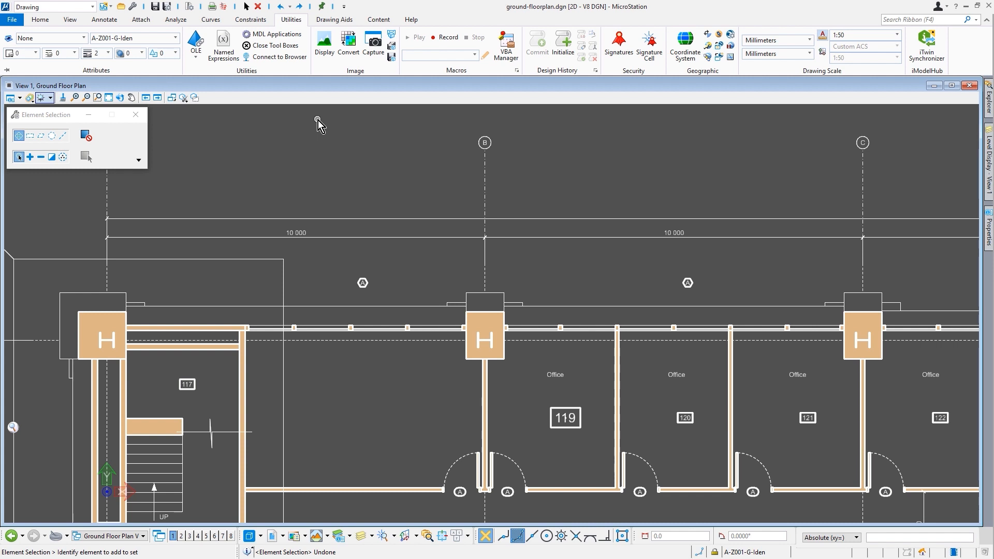
Step: Set the Ground Floor Plan's annotation scale to 1:100 in the Drawing Scale utilities
left_click(876, 38)
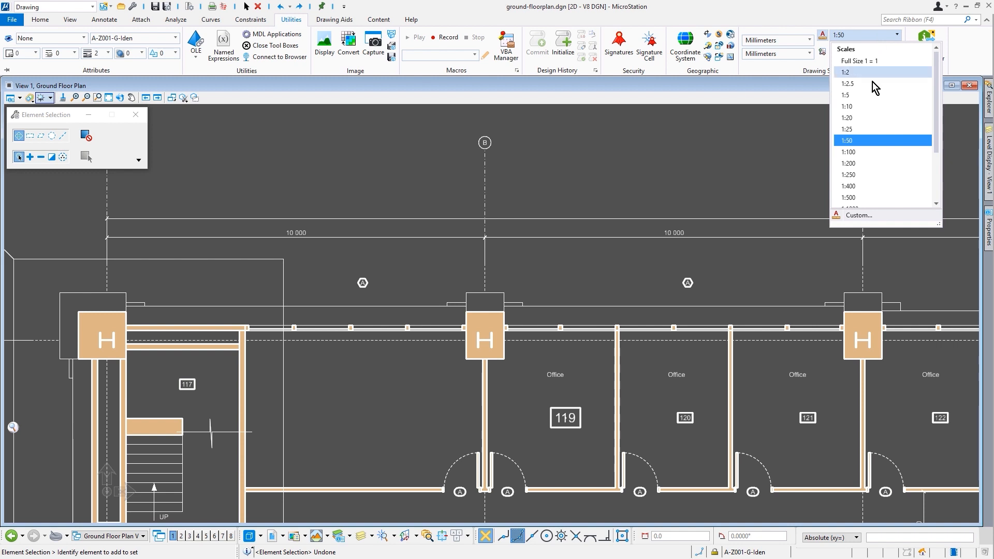
left_click(871, 152)
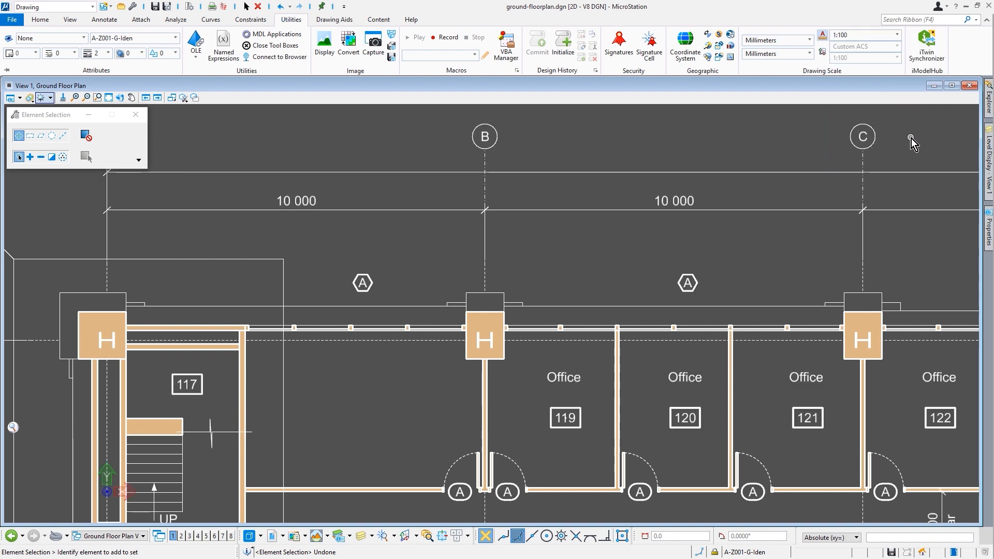